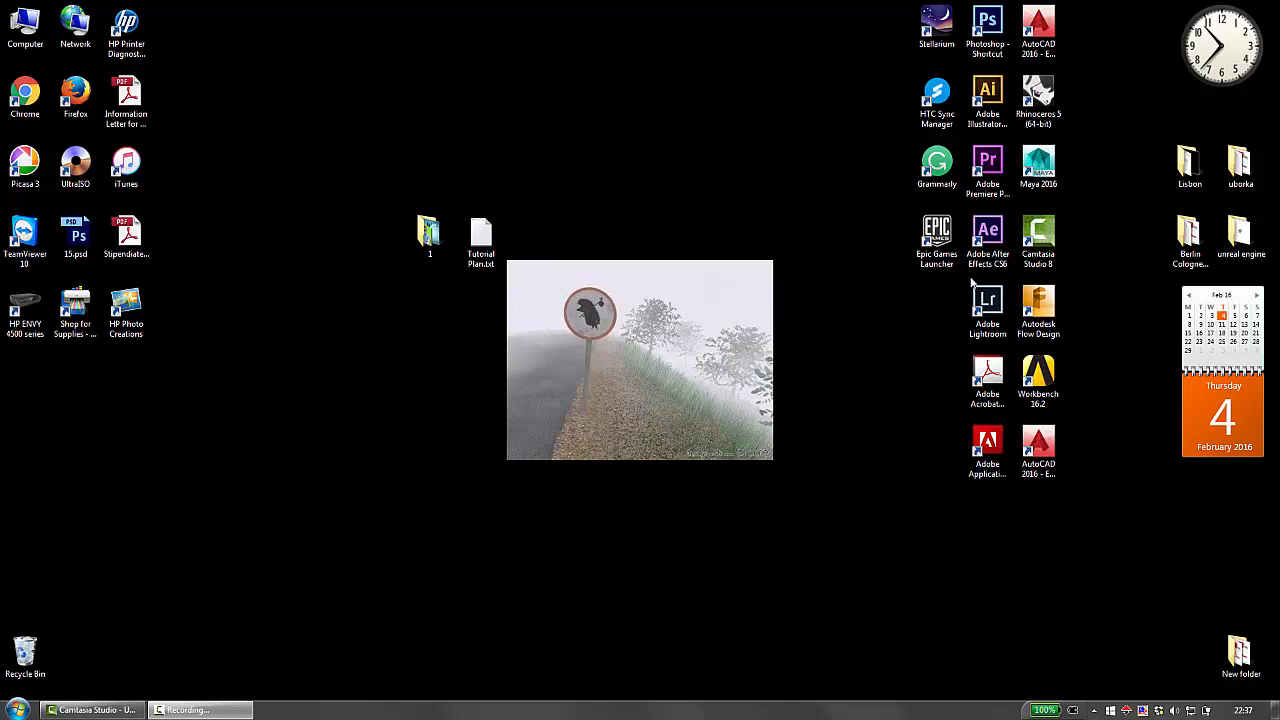
Launch Adobe Premiere Pro and create a new project named Project 1 with the Desktop as its location.
double_click(994, 172)
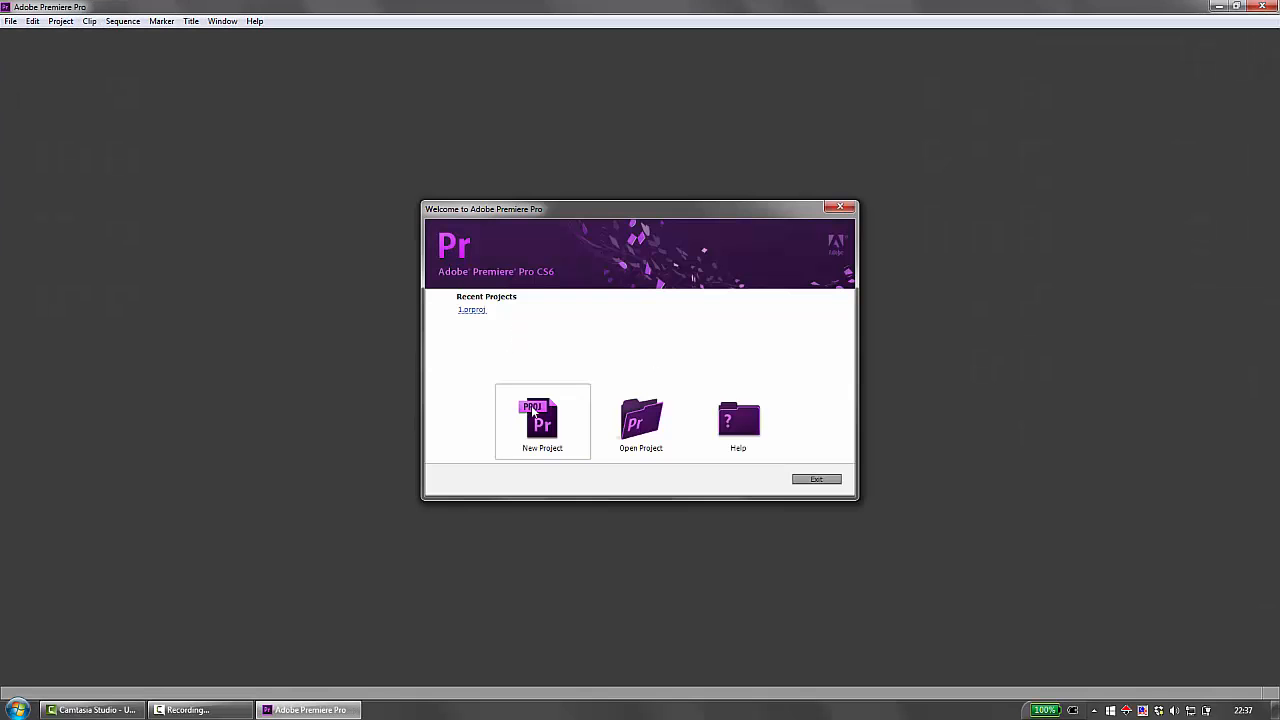
click(540, 420)
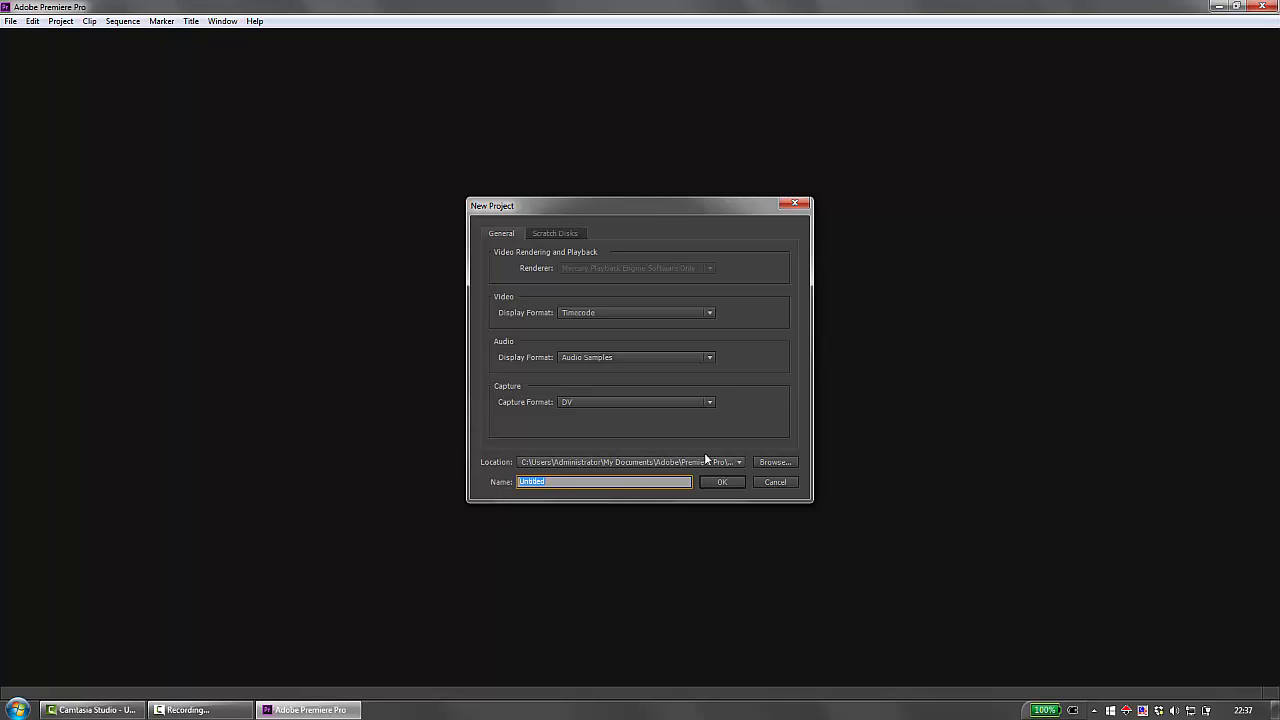
click(767, 462)
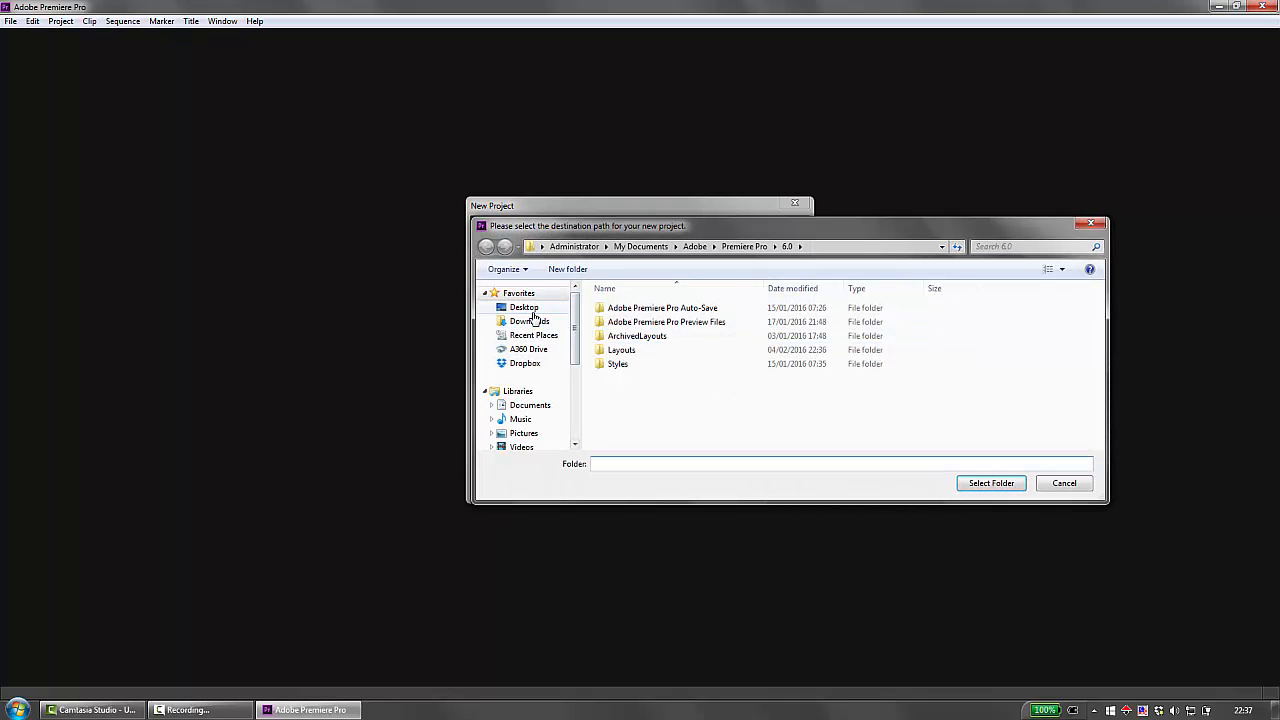
click(524, 307)
click(990, 483)
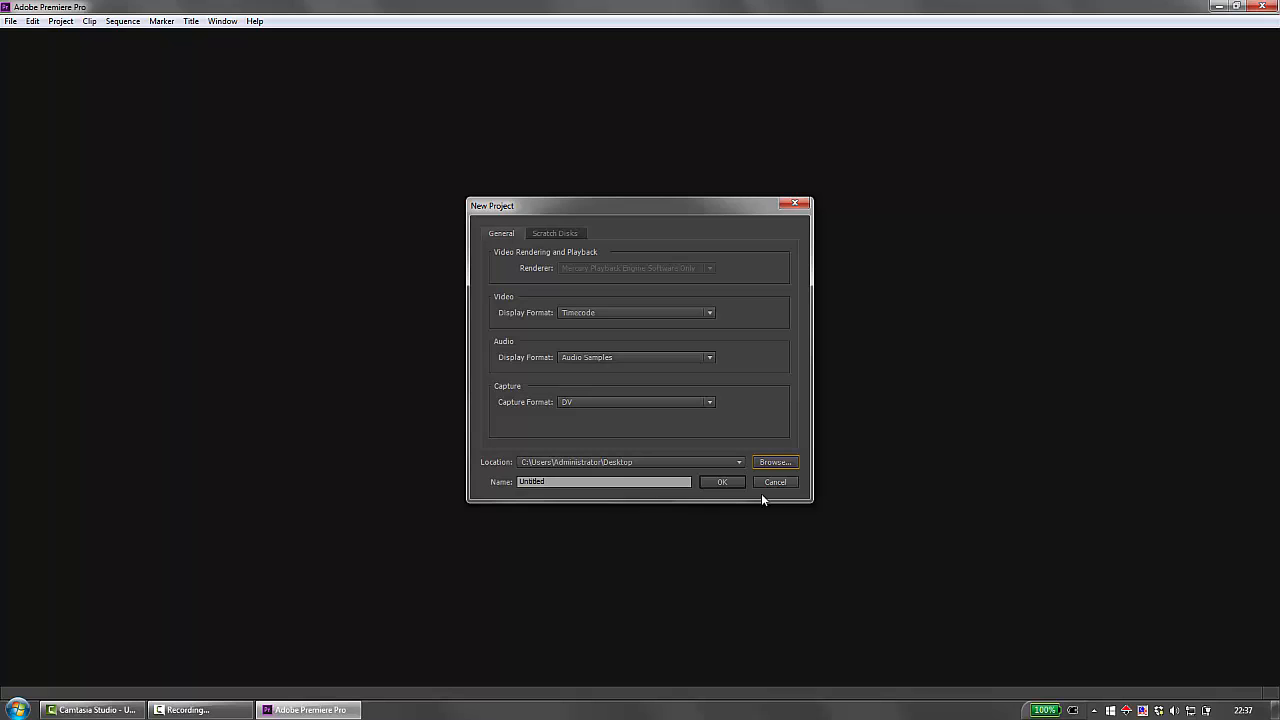
click(577, 485)
text(Pro)
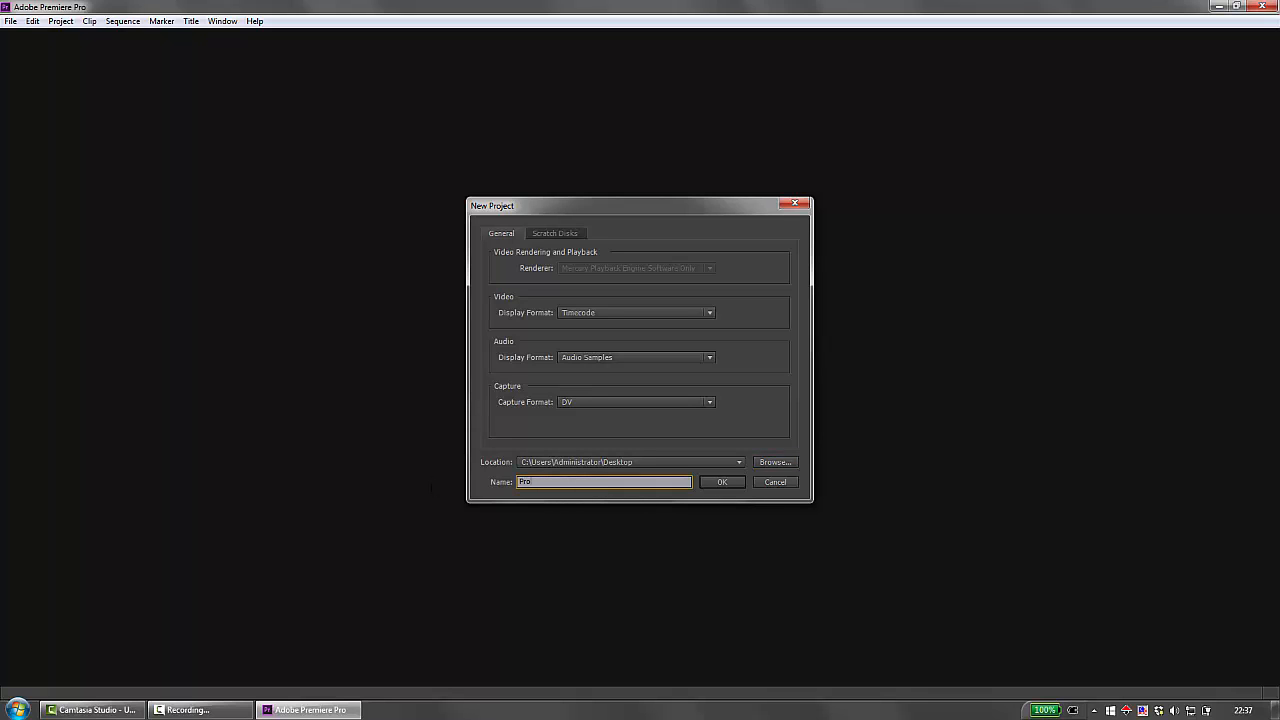
text(ject 1)
key(Return)
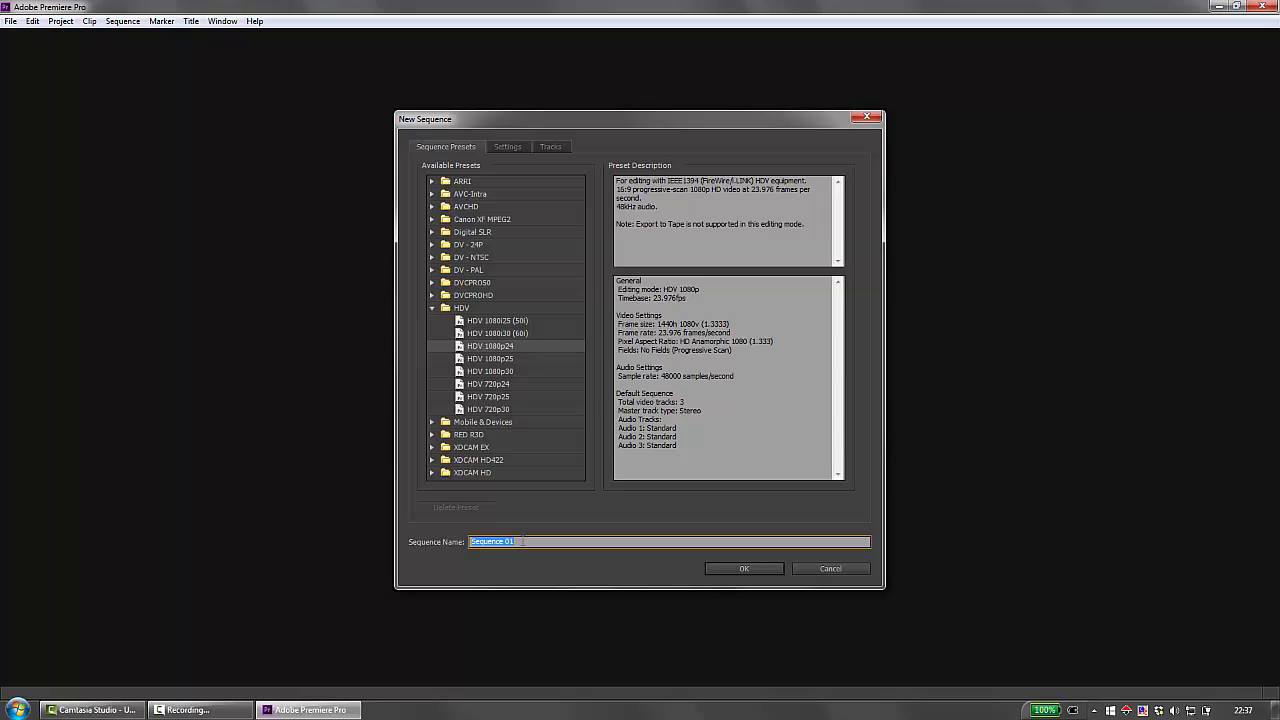
Create a sequence named Project 1 using the HDV 1080p24 preset.
text(Project 1)
key(Return)
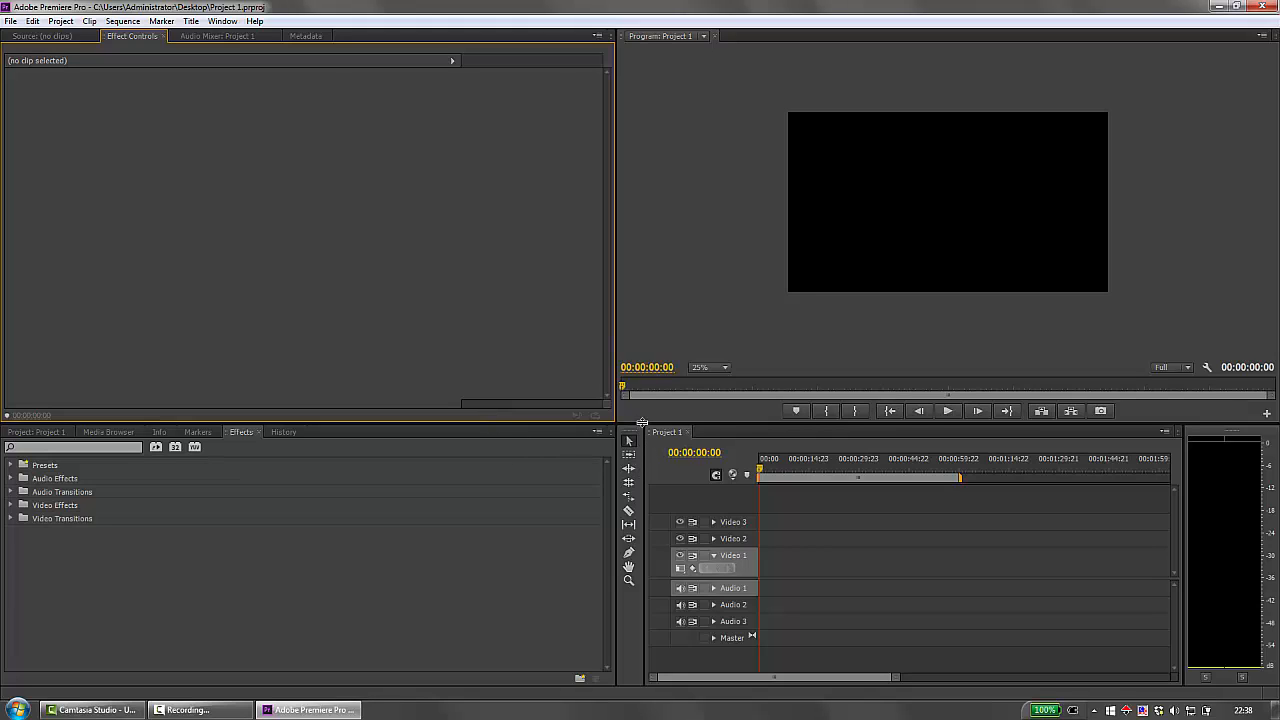
Shrink the Premiere window to reveal the desktop and place the Adobe Premiere Pro Preview Files folder beside the project file.
click(1237, 7)
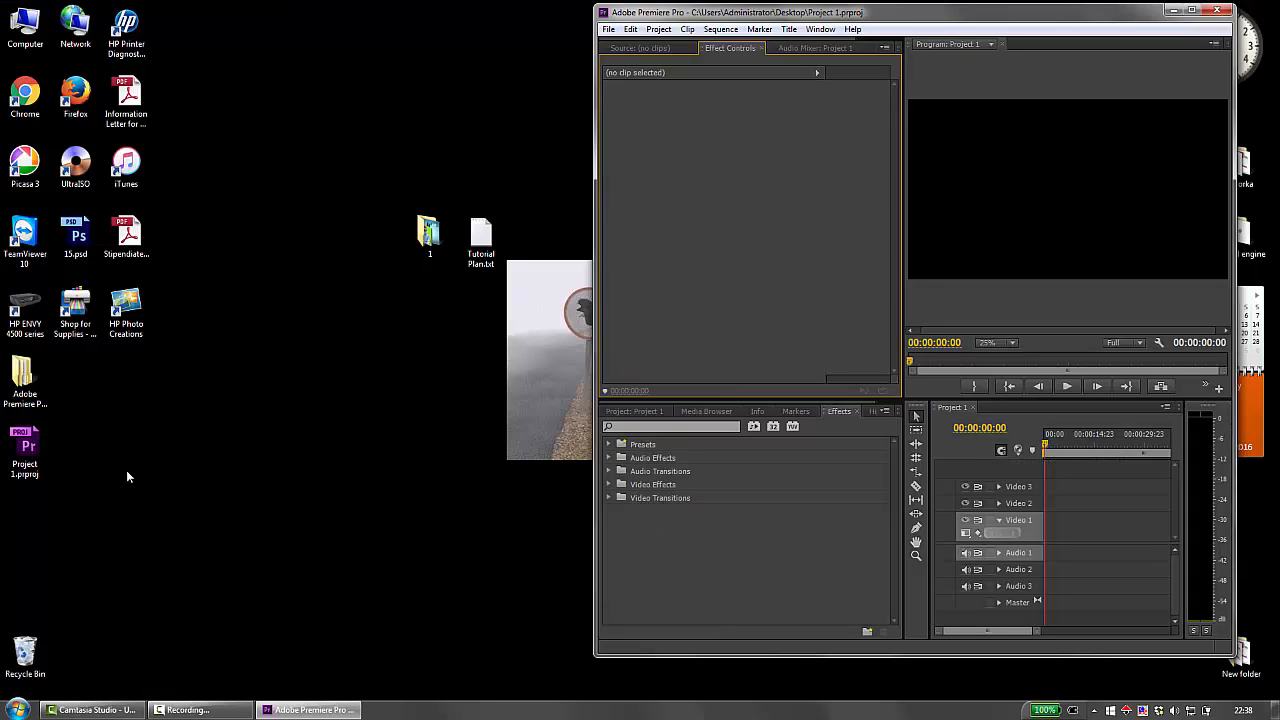
drag(52, 377, 80, 460)
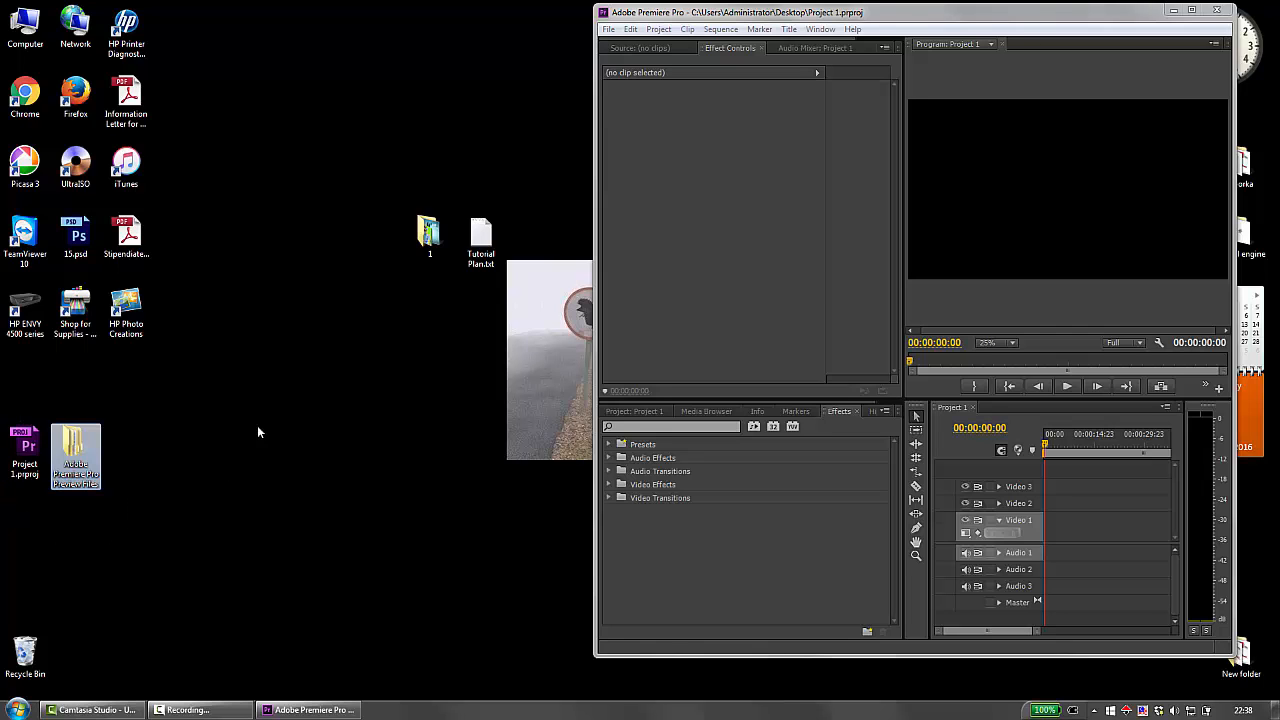
drag(925, 12, 966, 10)
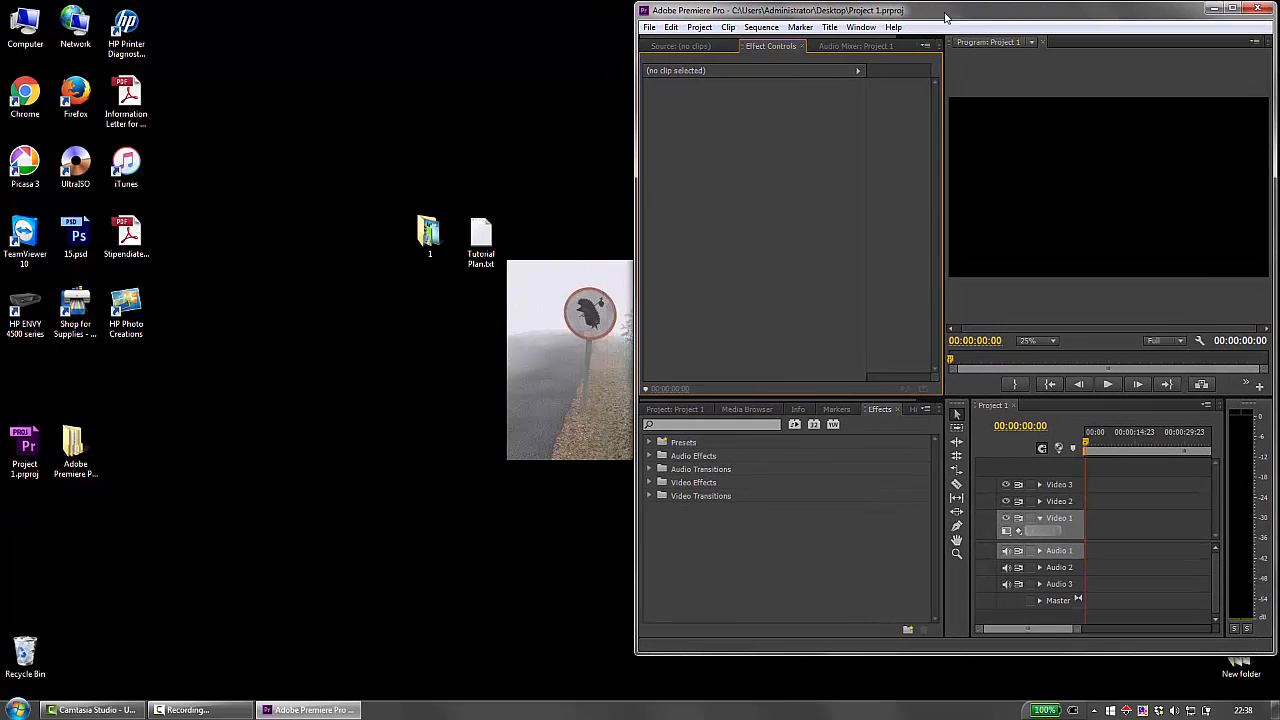
Import green_key.avi and sky.mov from the desktop folder 1 into the project, and restore Premiere to full screen.
double_click(418, 237)
drag(822, 50, 360, 52)
click(418, 392)
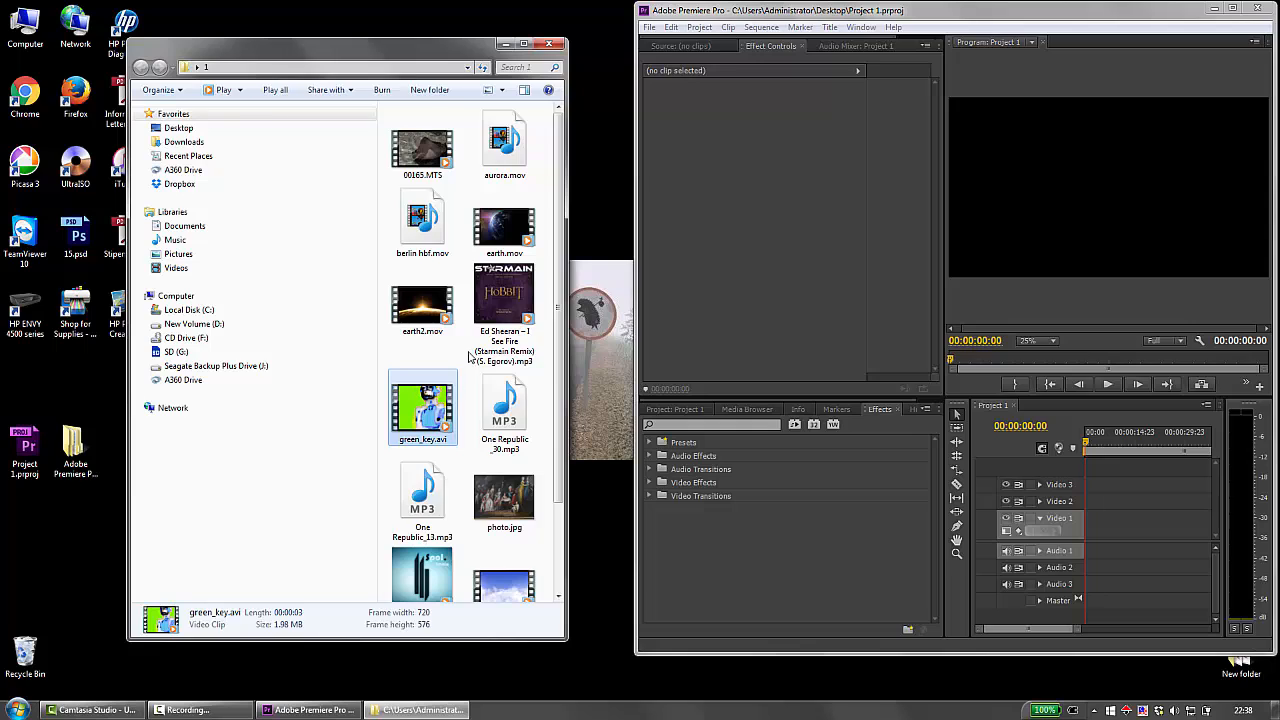
scroll(470, 357, down, 1)
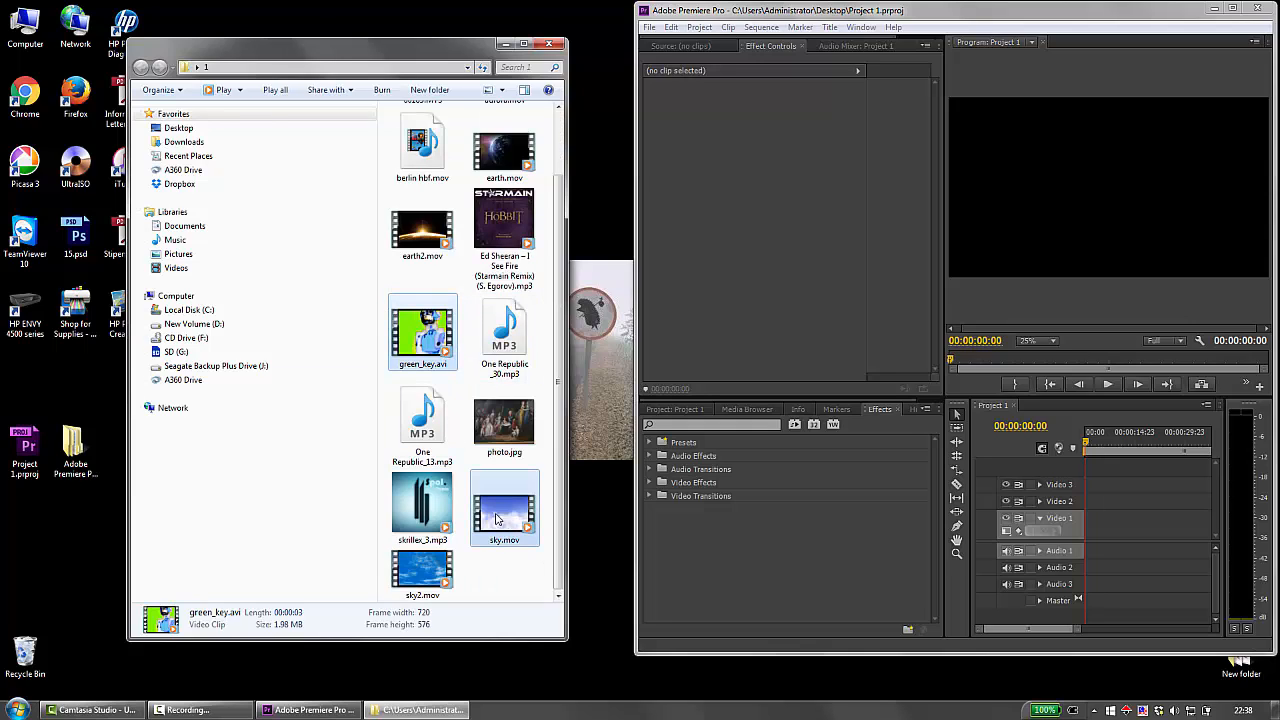
ctrl+click(496, 519)
drag(496, 519, 833, 543)
click(665, 411)
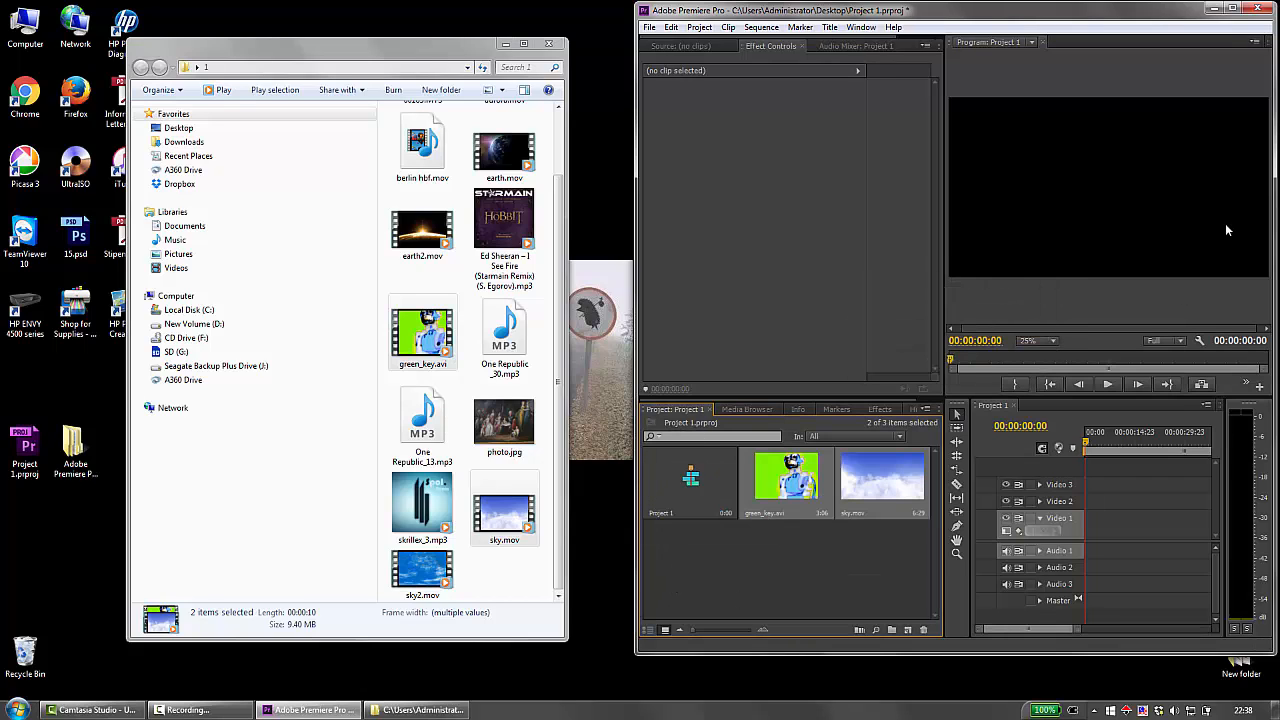
click(1234, 8)
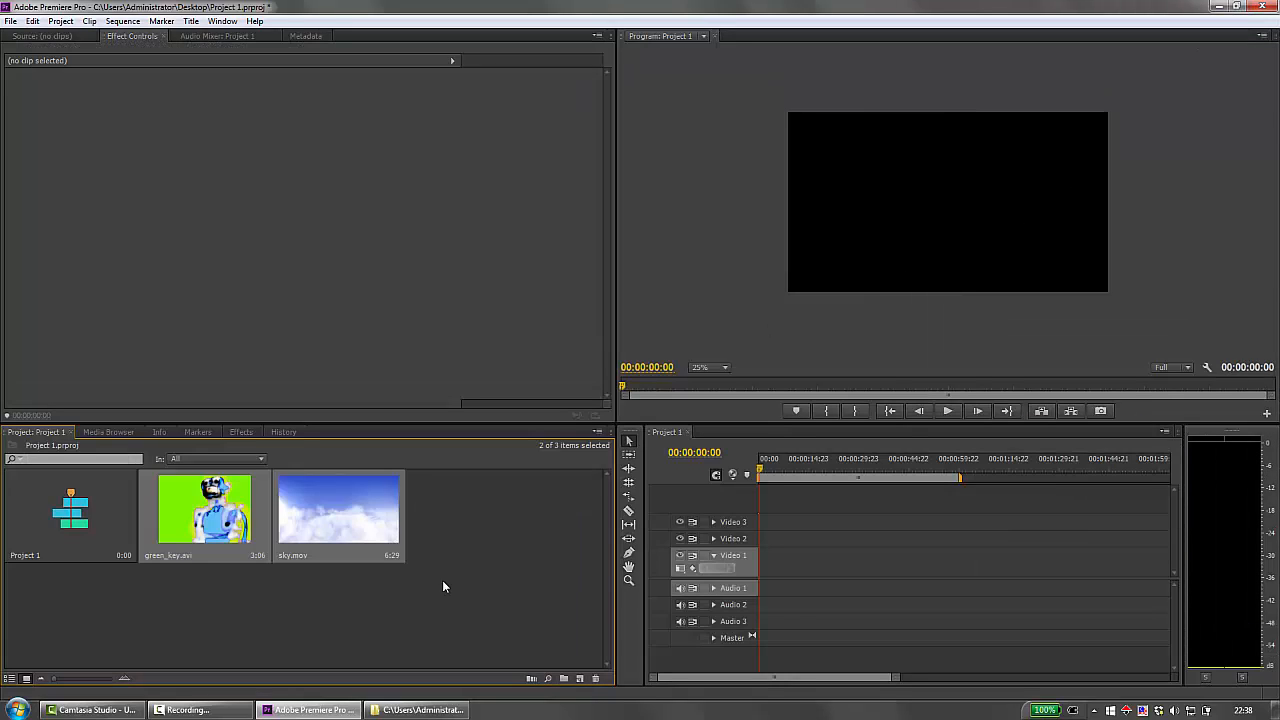
Place green_key.avi at the start of the Video 1 track, keeping the existing sequence settings.
click(448, 598)
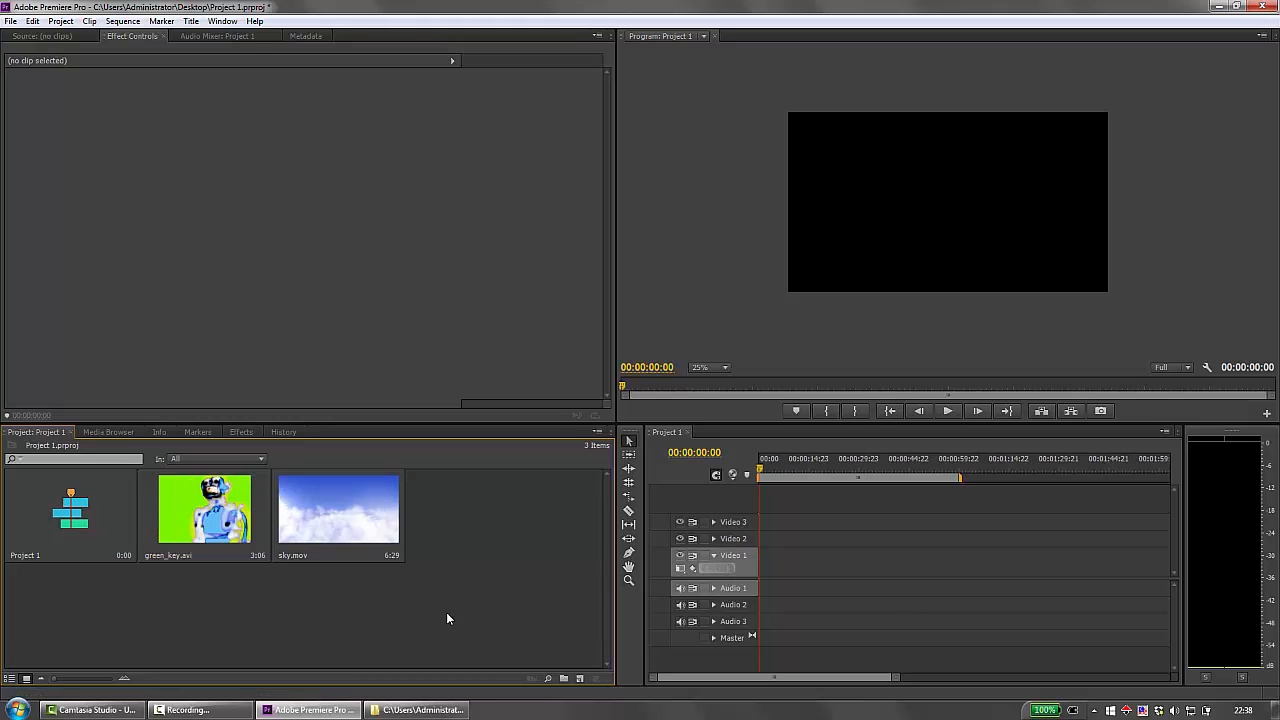
drag(444, 615, 203, 499)
click(374, 619)
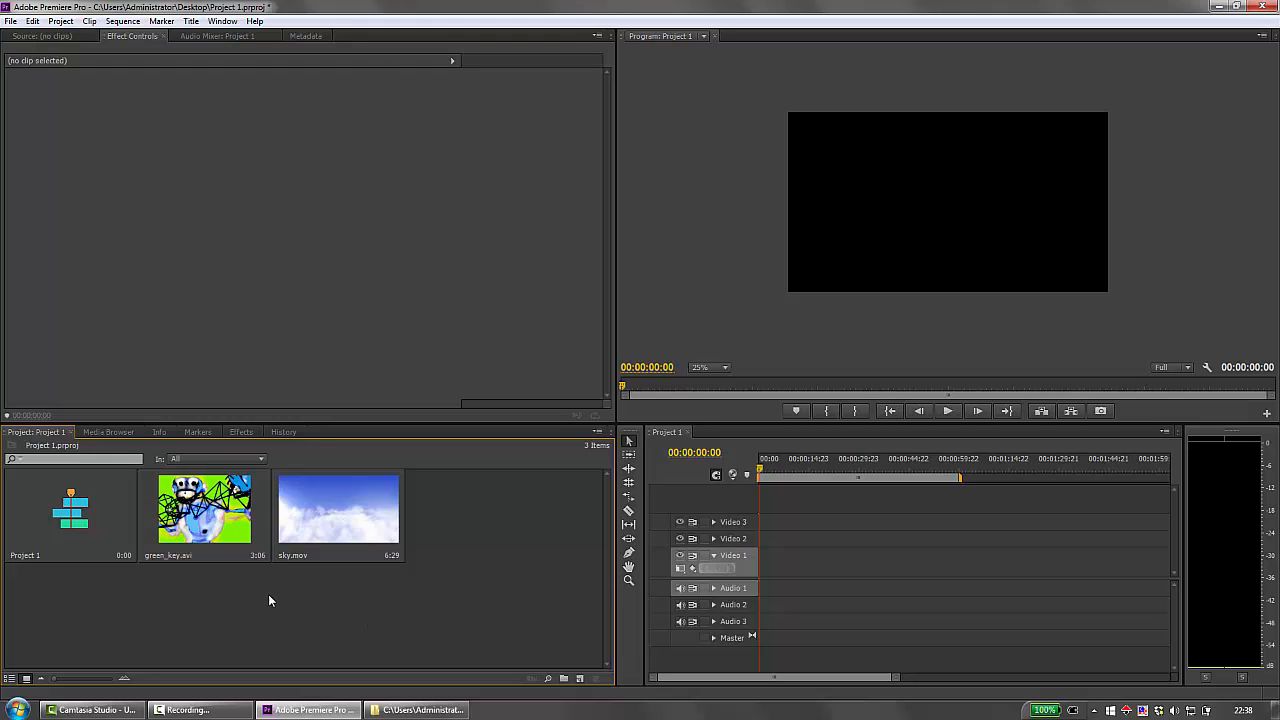
click(204, 503)
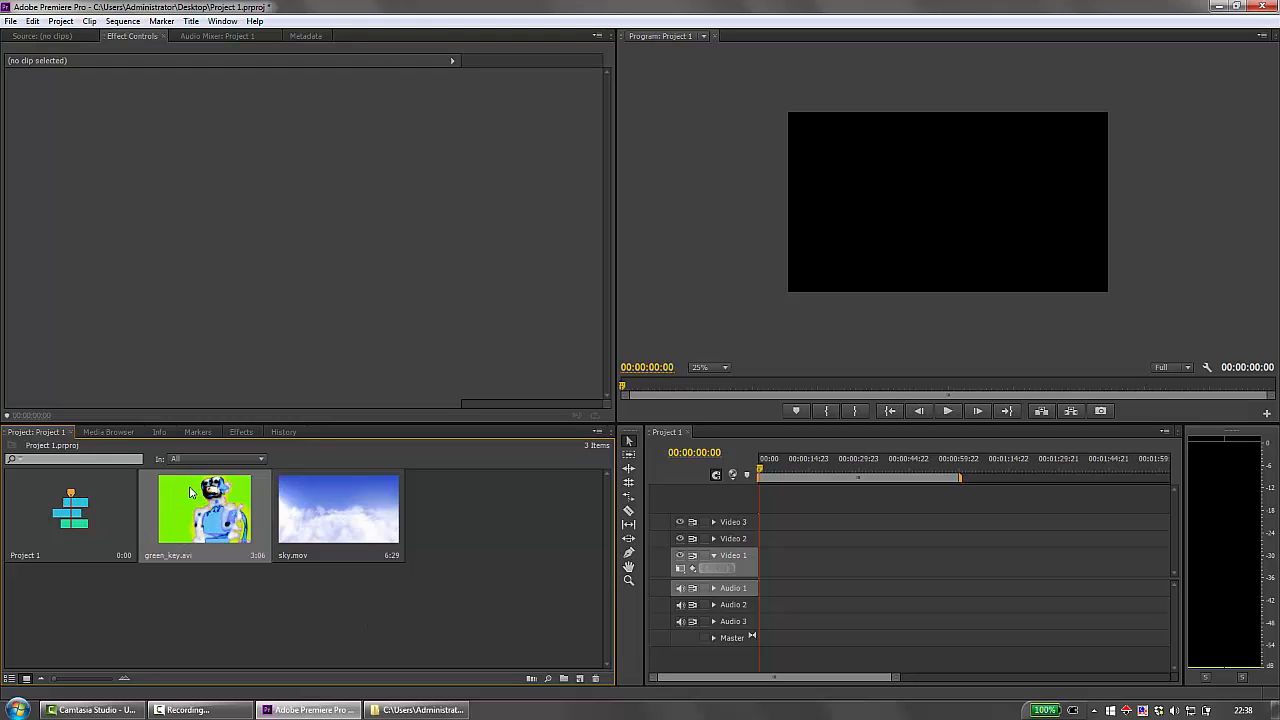
drag(633, 594, 765, 572)
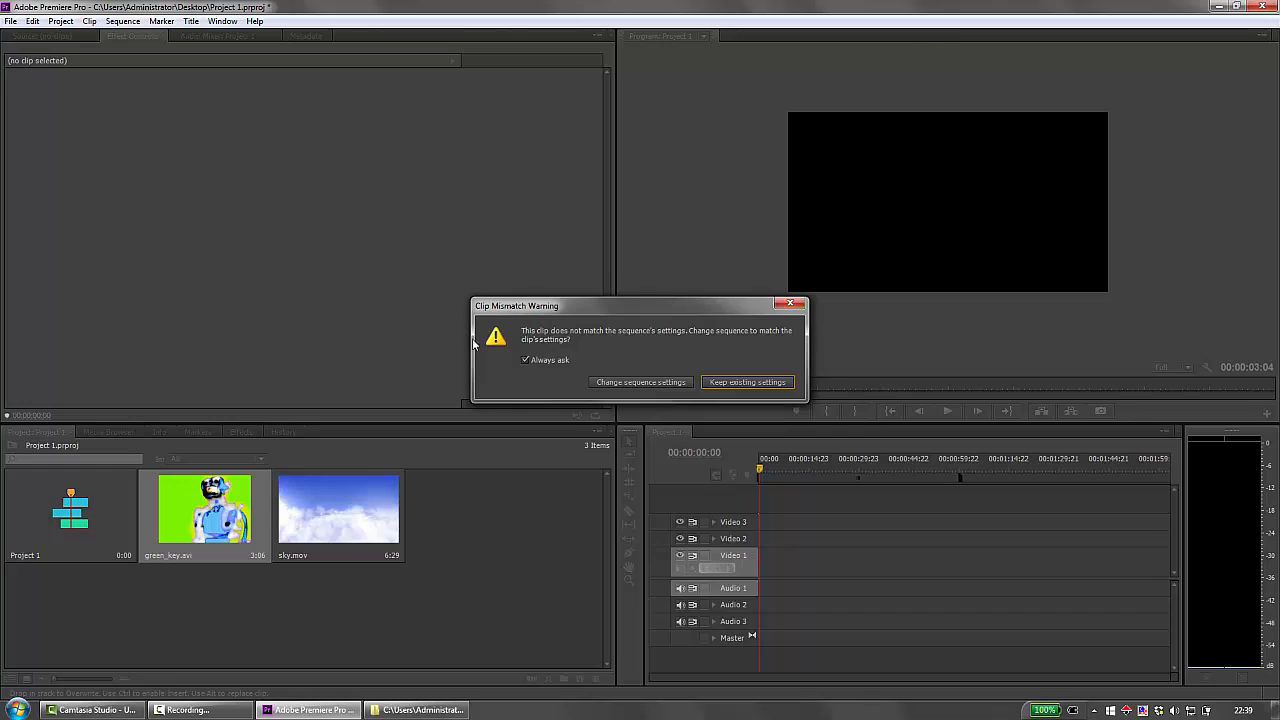
click(750, 384)
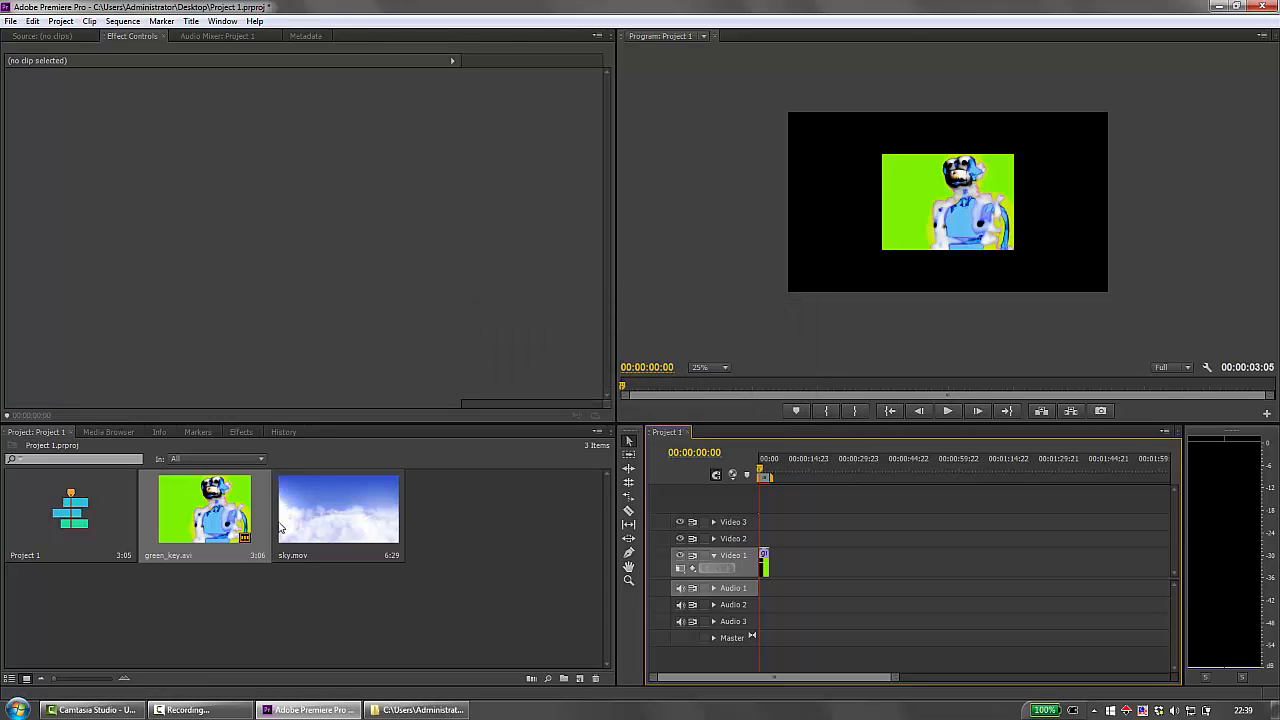
Move the green_key.avi clip up to Video 3 and place sky.mov beneath it at the start of Video 2.
click(326, 508)
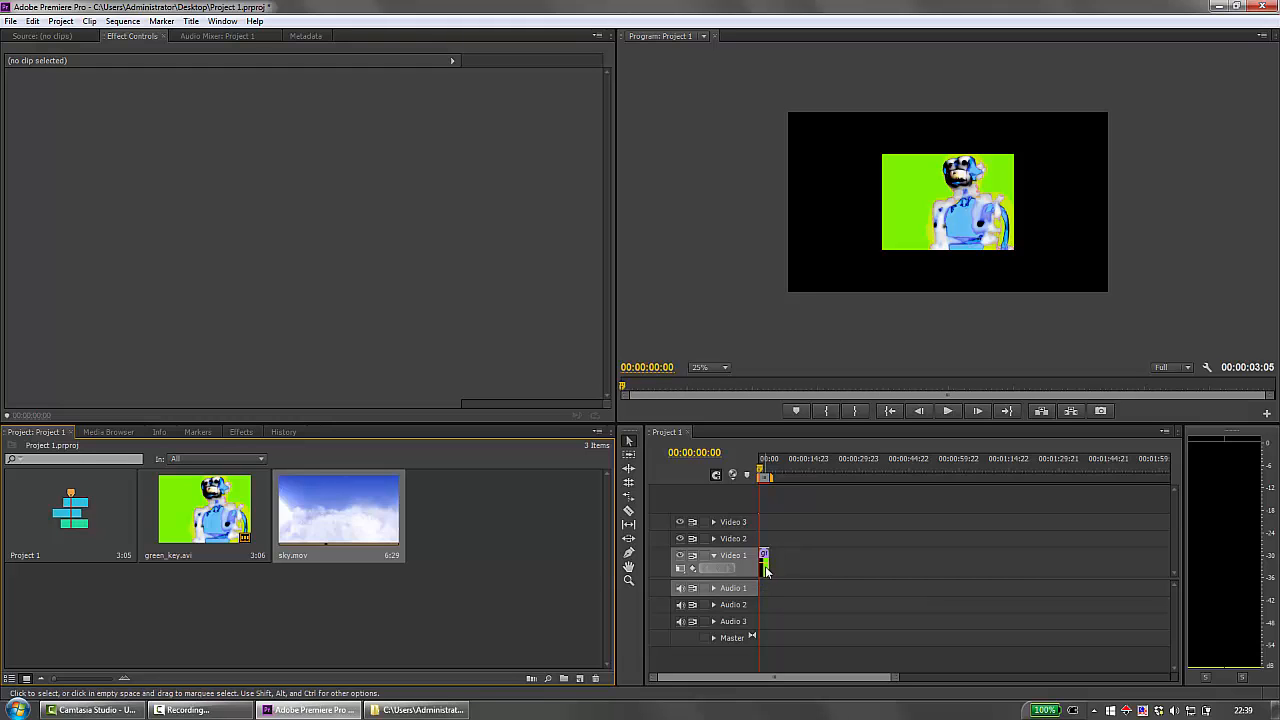
drag(765, 566, 764, 524)
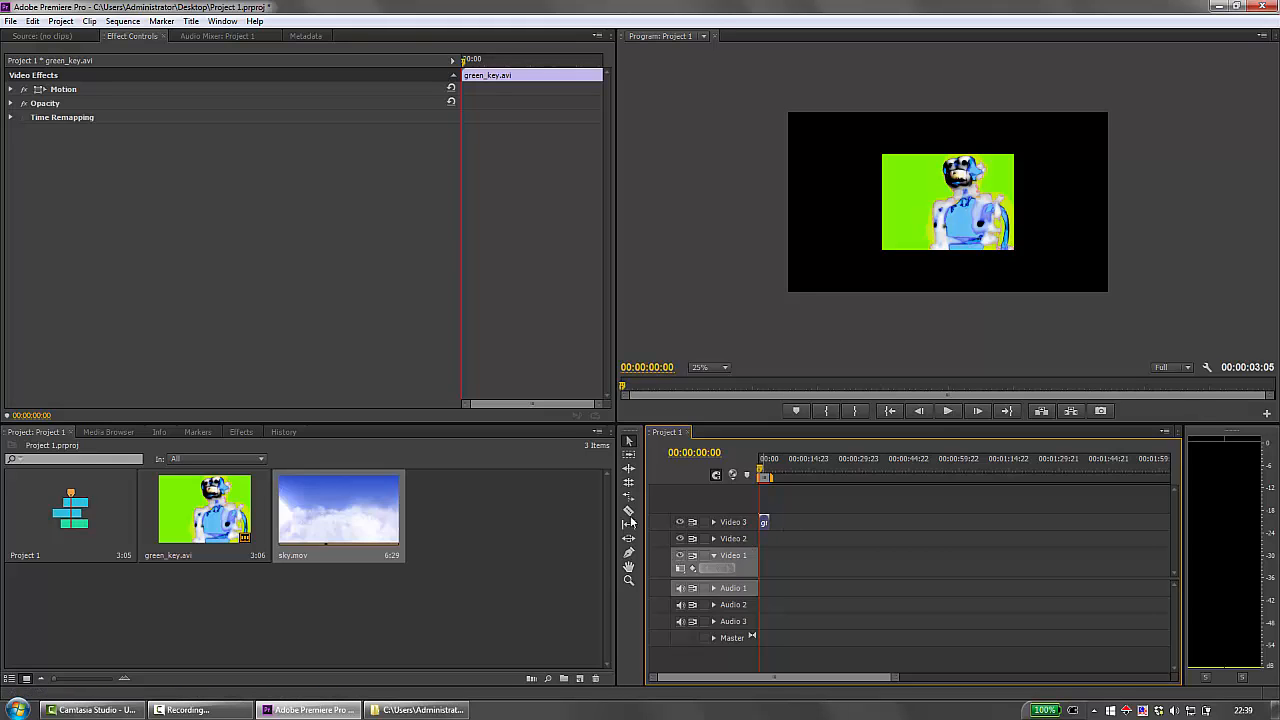
drag(386, 531, 766, 541)
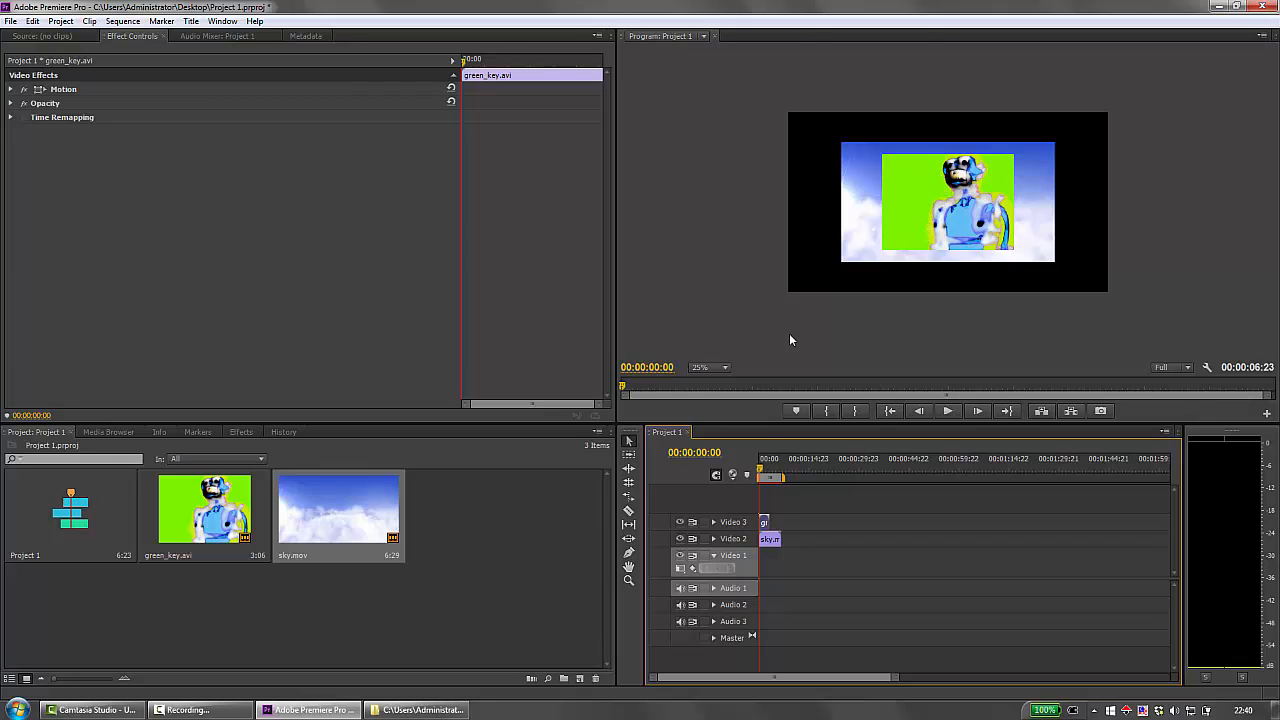
Create a 1440 x 1080 color matte in pure red (FF0000) named Matte 1.
click(579, 679)
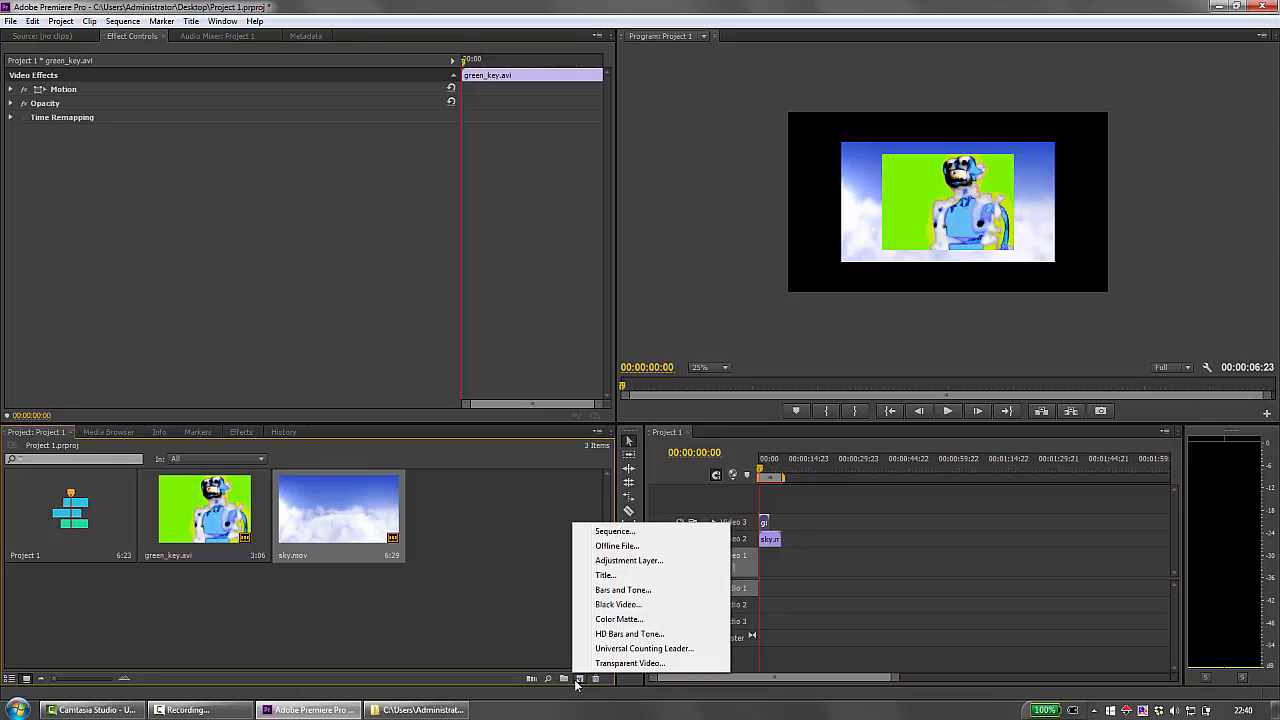
click(615, 619)
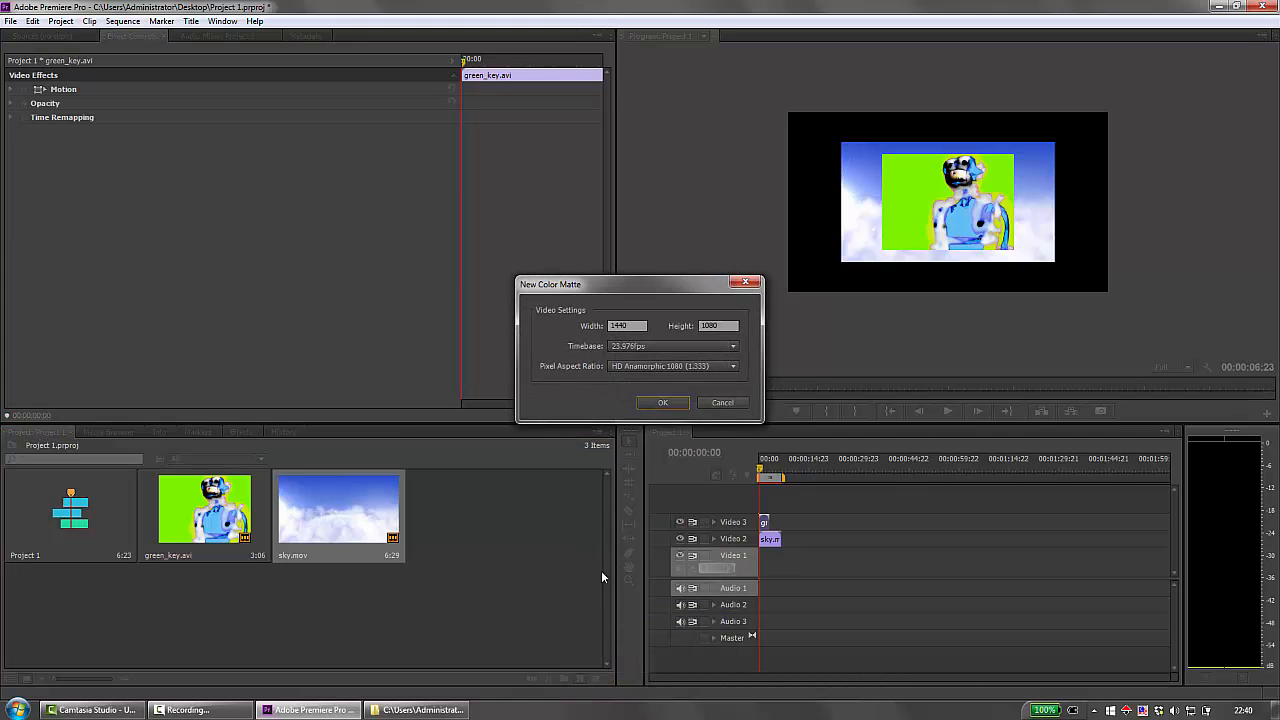
click(662, 402)
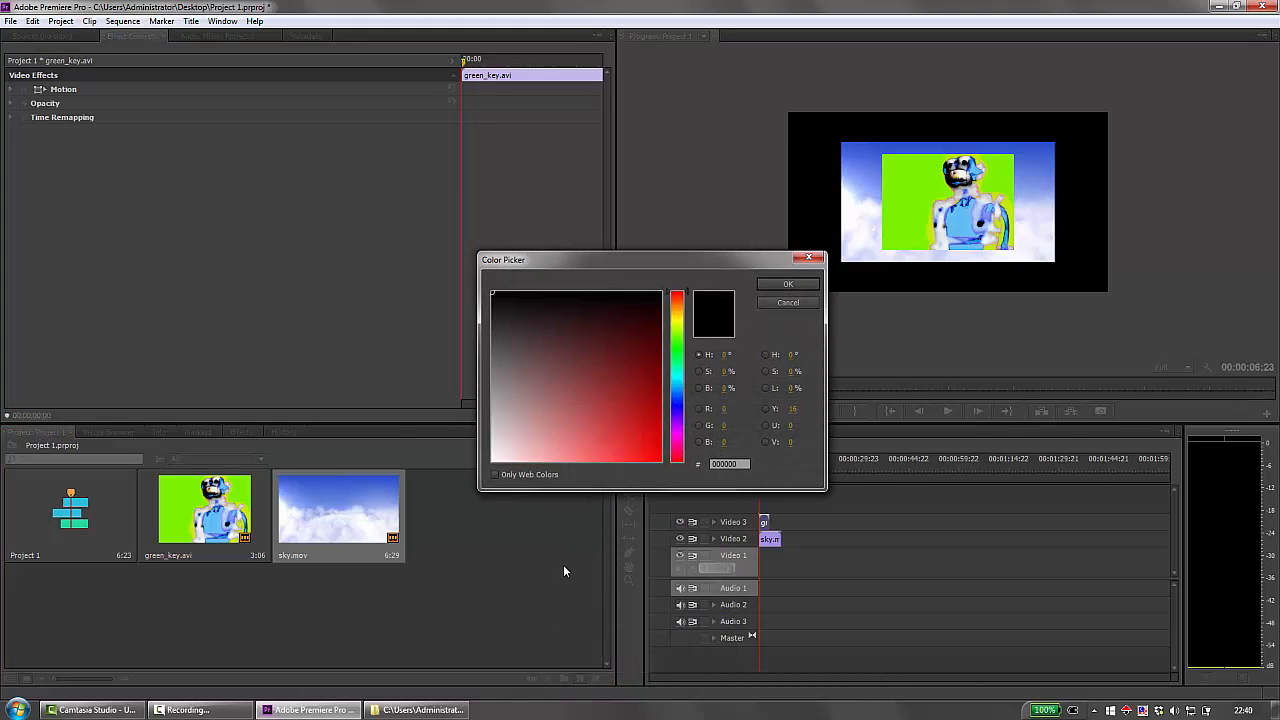
mouse_move(491, 291)
mouse_down()
mouse_move(566, 354)
mouse_move(668, 484)
mouse_up()
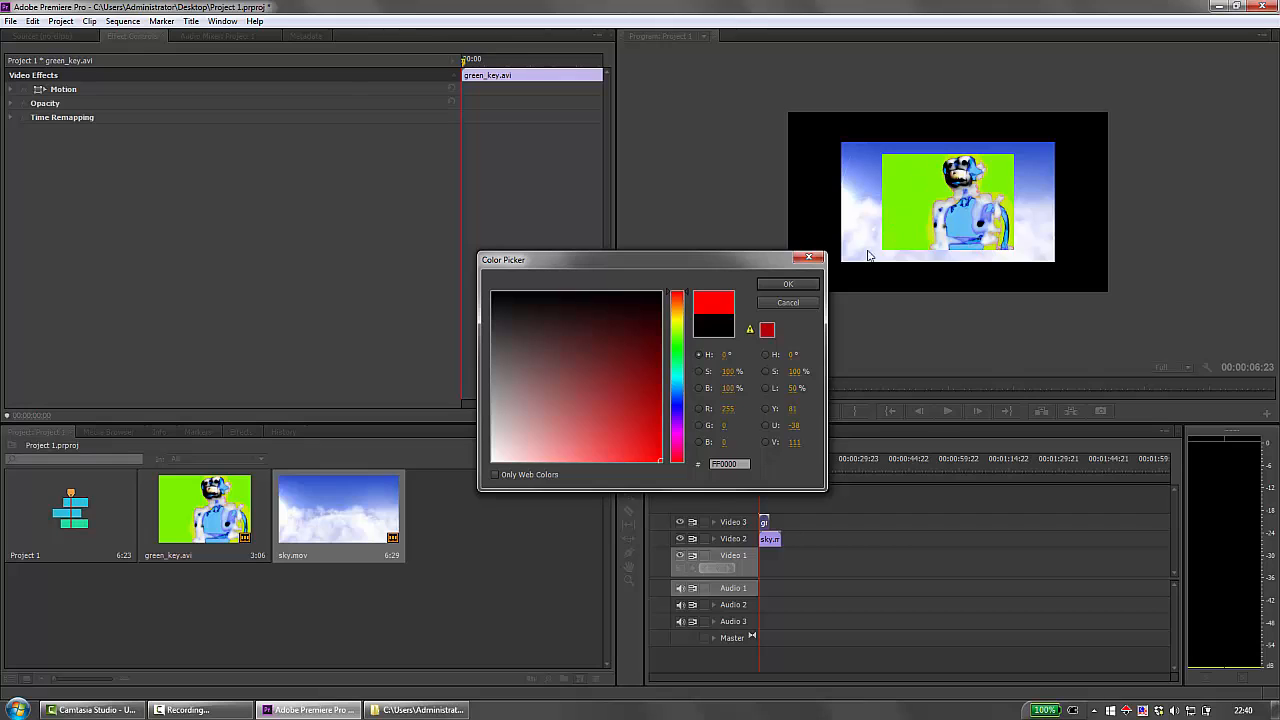
click(786, 285)
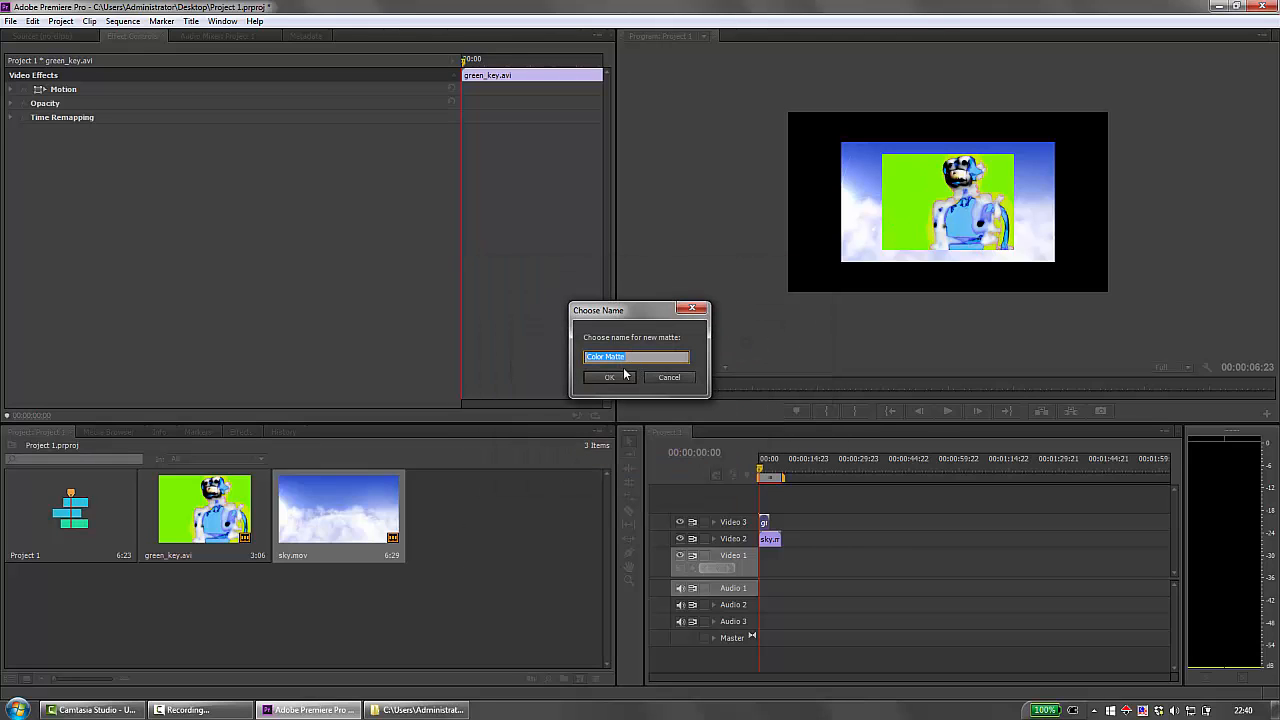
text(Matte 1)
click(624, 376)
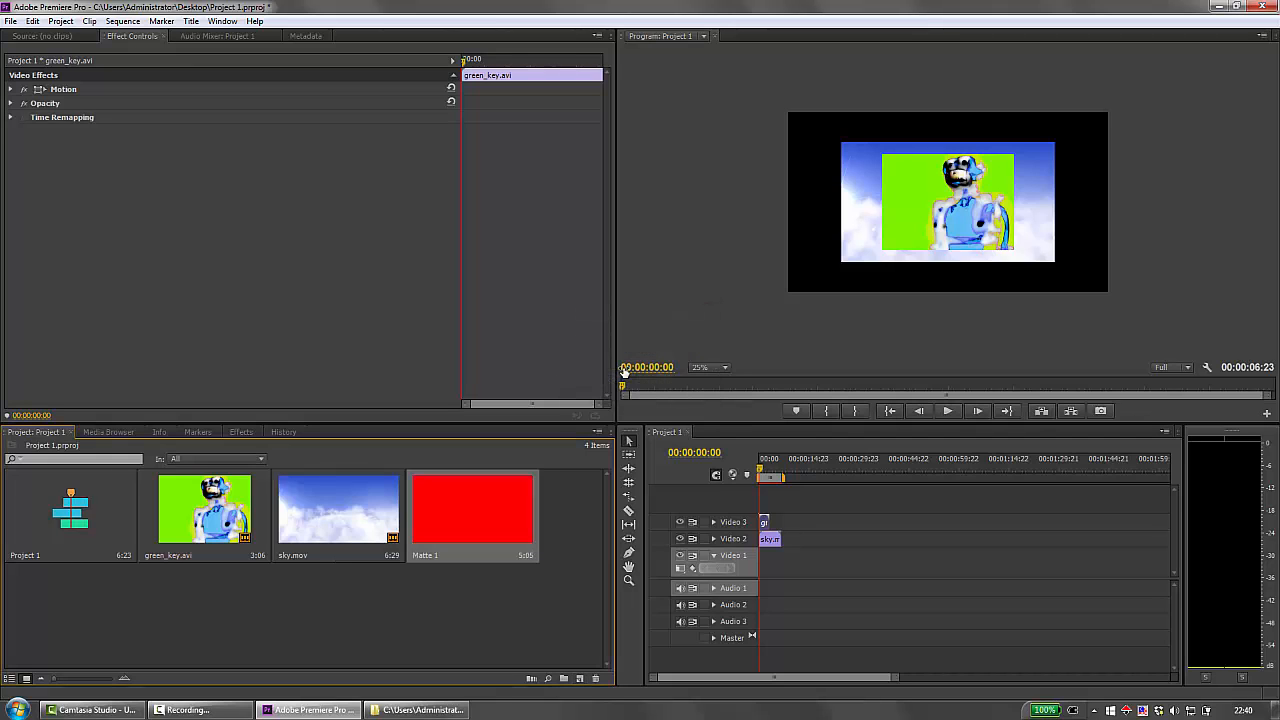
Place Matte 1 at the start of the Video 1 track, below the sky clip, with the playhead at 00:00:00:00.
click(463, 497)
drag(432, 497, 764, 570)
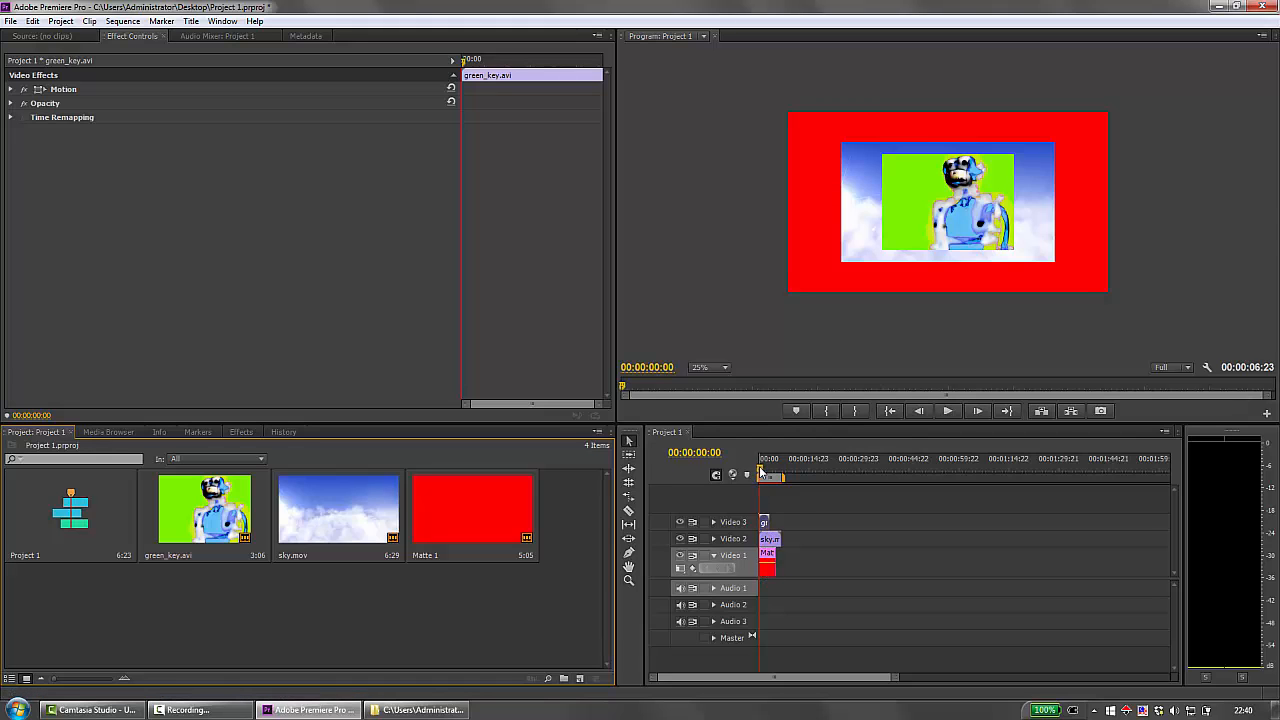
drag(761, 471, 738, 457)
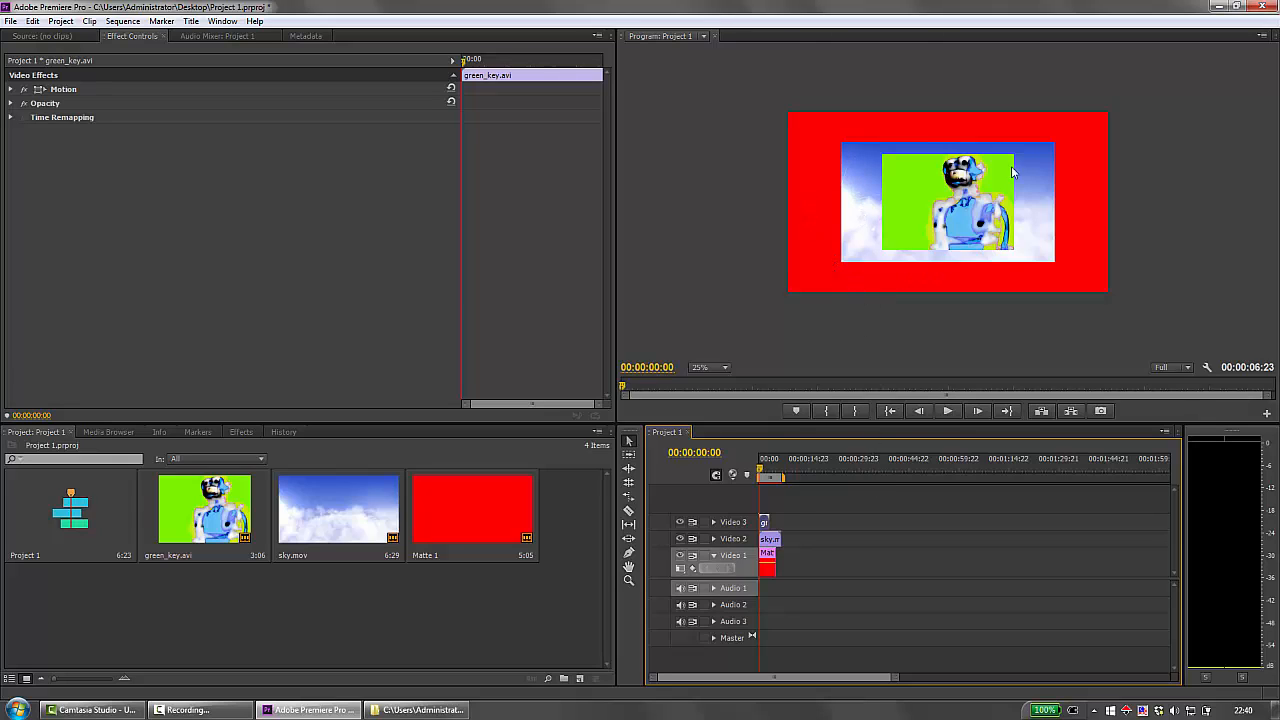
Scale up the sky.mov clip until it fills the whole frame, and render the sequence to preview the result.
click(864, 180)
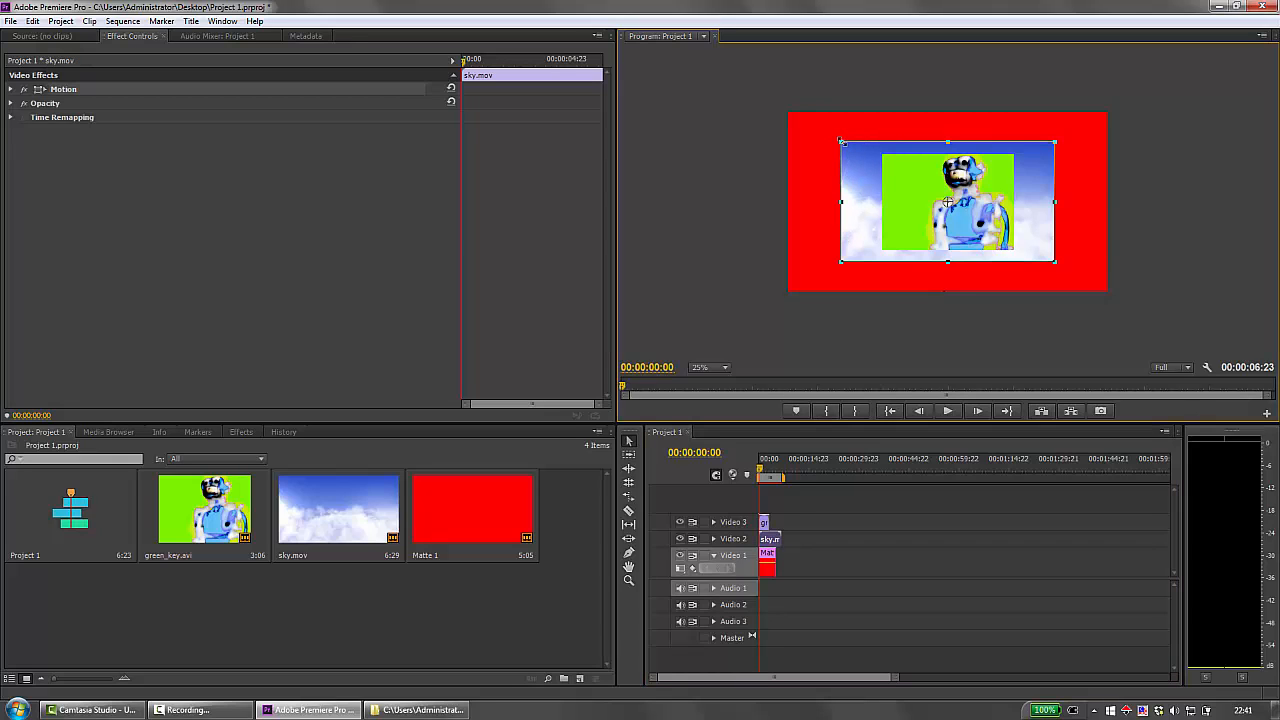
drag(840, 141, 776, 109)
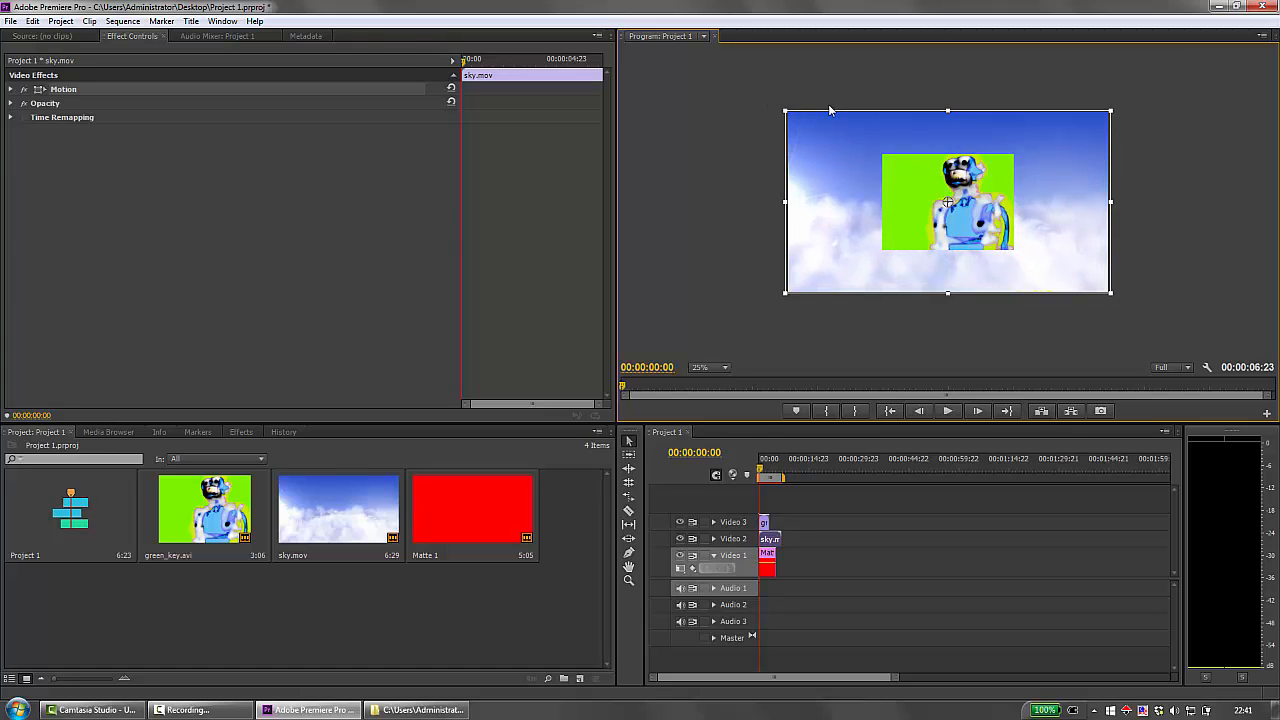
key(Return)
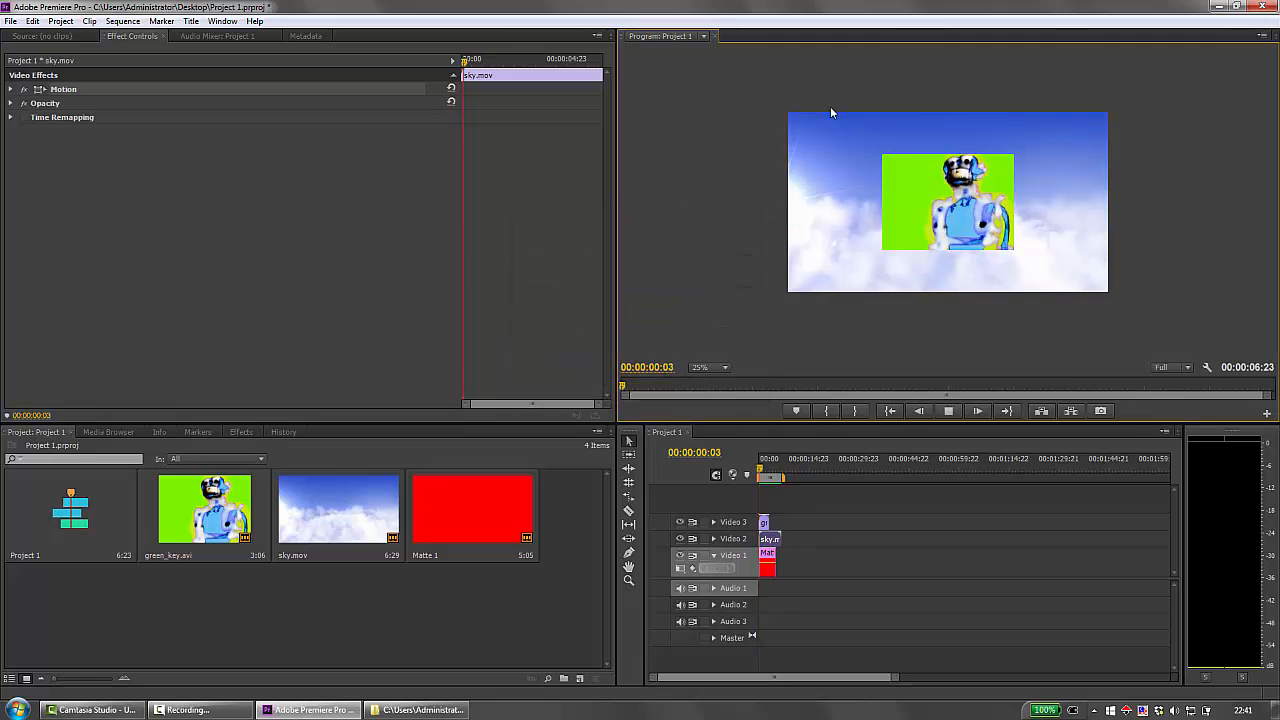
click(946, 411)
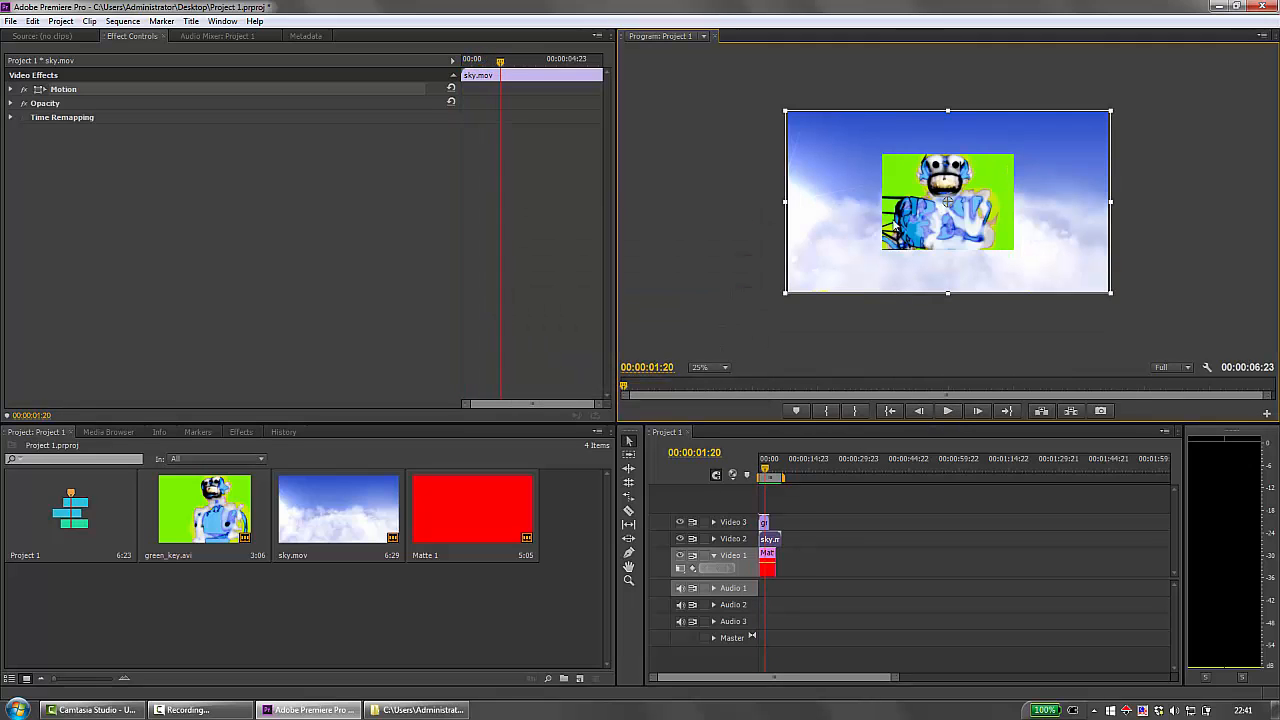
click(855, 597)
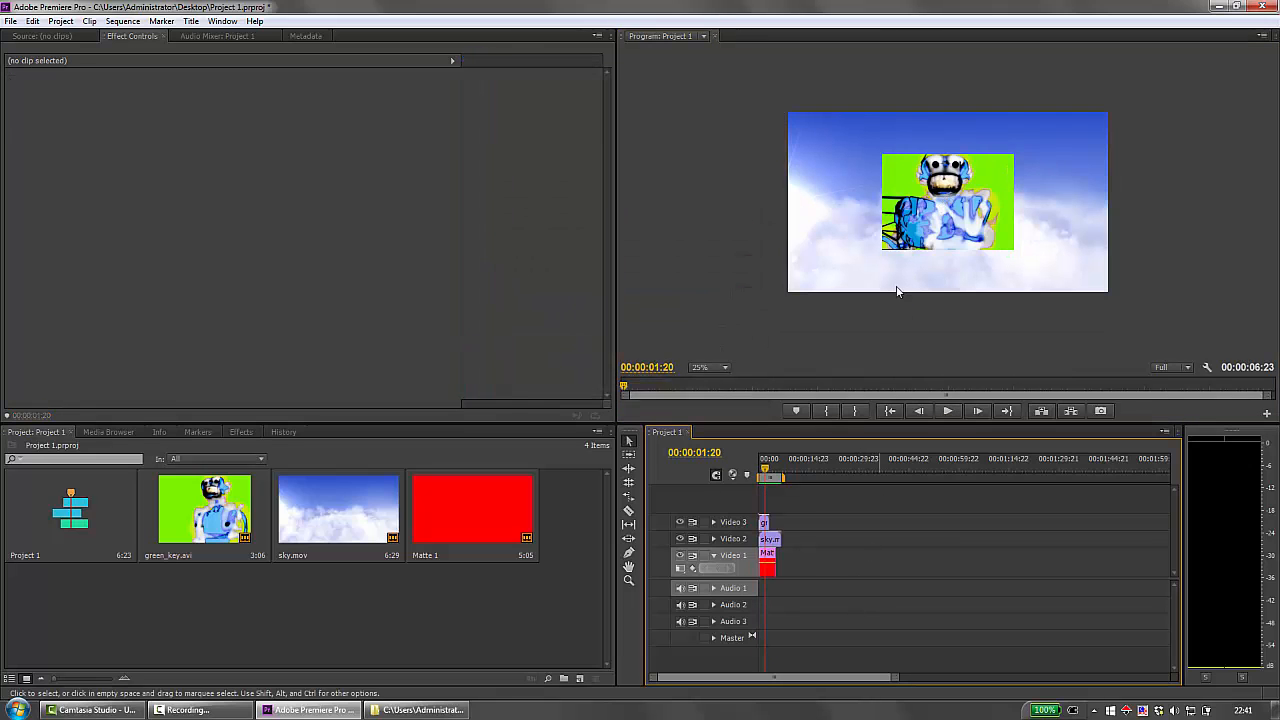
Scale up and reposition the green_key.avi clip until it fills the frame with the robot's head in view, and render the sequence.
click(909, 191)
mouse_move(882, 154)
mouse_down()
mouse_move(728, 87)
mouse_move(859, 157)
mouse_up()
drag(813, 110, 737, 90)
mouse_move(828, 147)
mouse_down()
mouse_move(836, 178)
mouse_move(831, 168)
mouse_up()
mouse_move(789, 114)
mouse_down()
mouse_move(820, 142)
mouse_move(782, 101)
mouse_up()
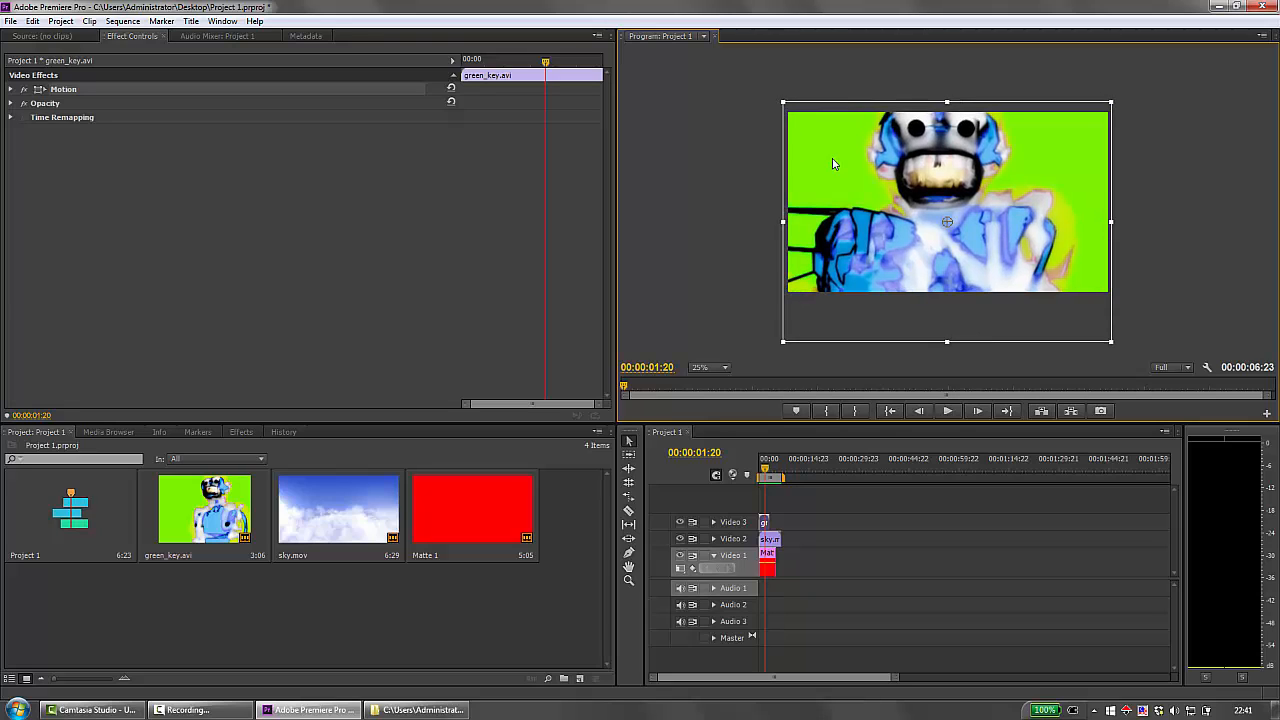
drag(831, 162, 833, 166)
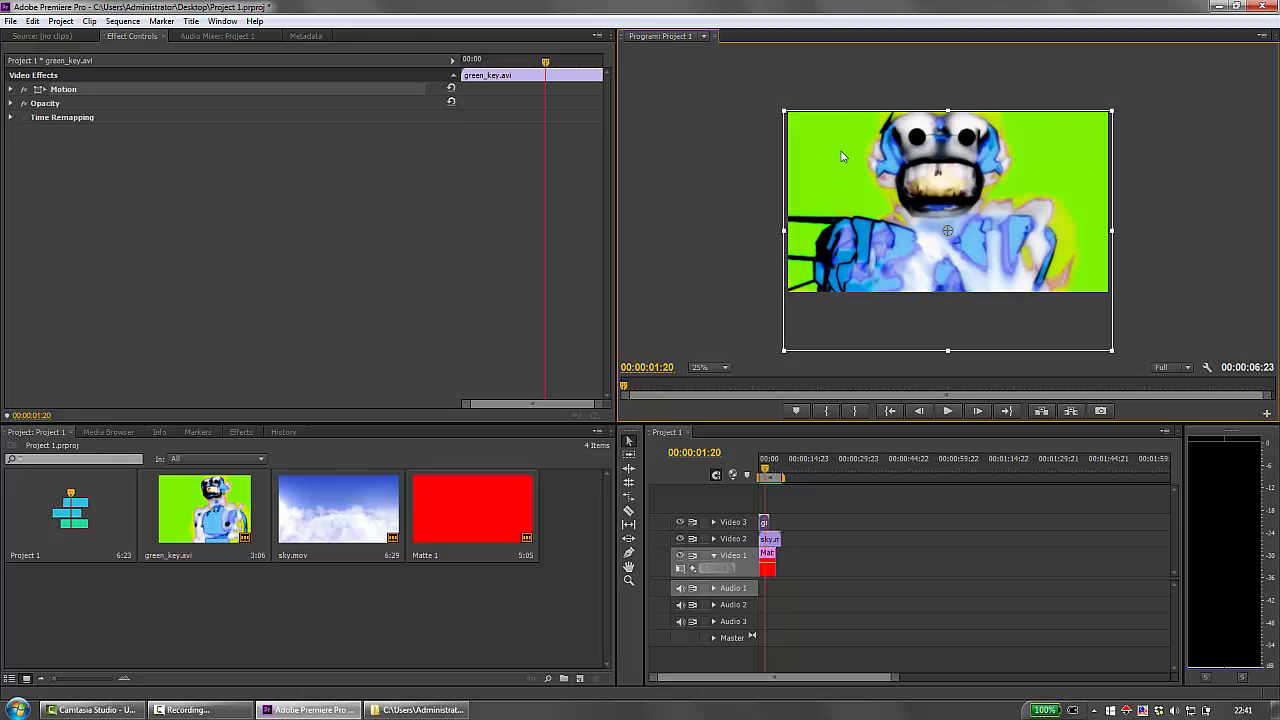
key(Return)
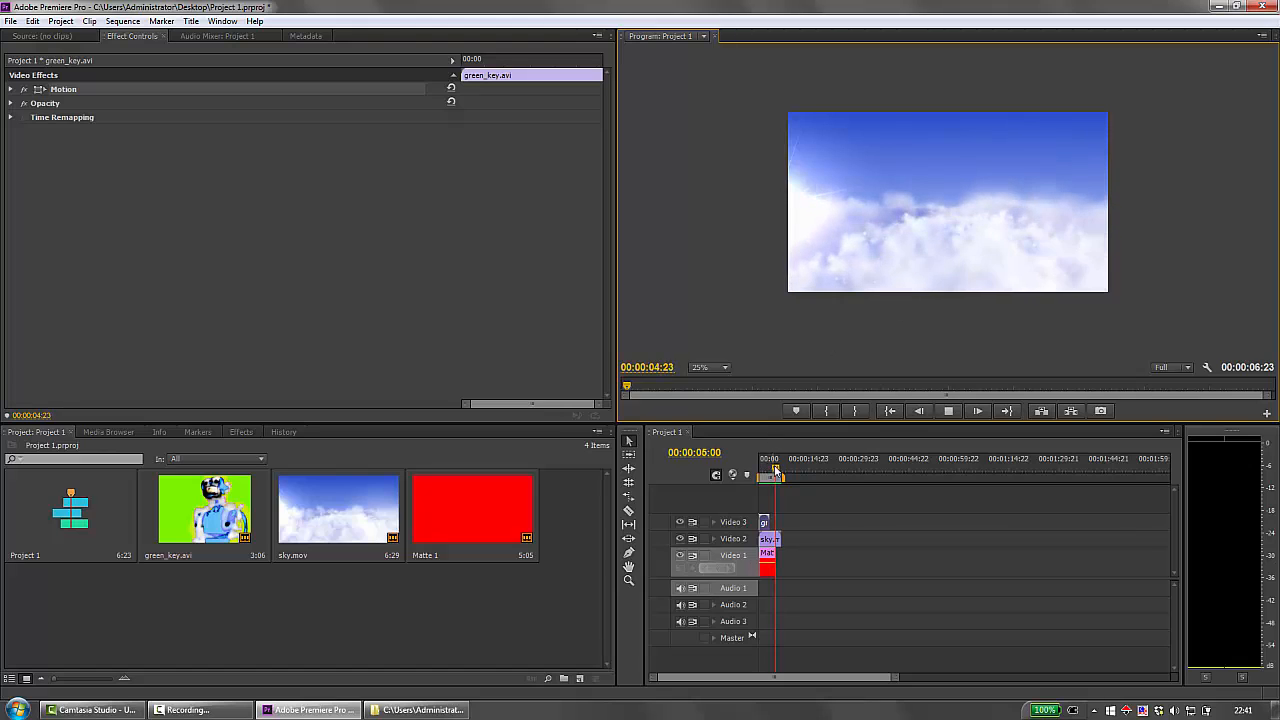
Return the playhead to 00:00:00:00 and apply the Ultra Key effect from the Keying video effects to the green_key.avi clip on Video 3.
drag(776, 470, 731, 470)
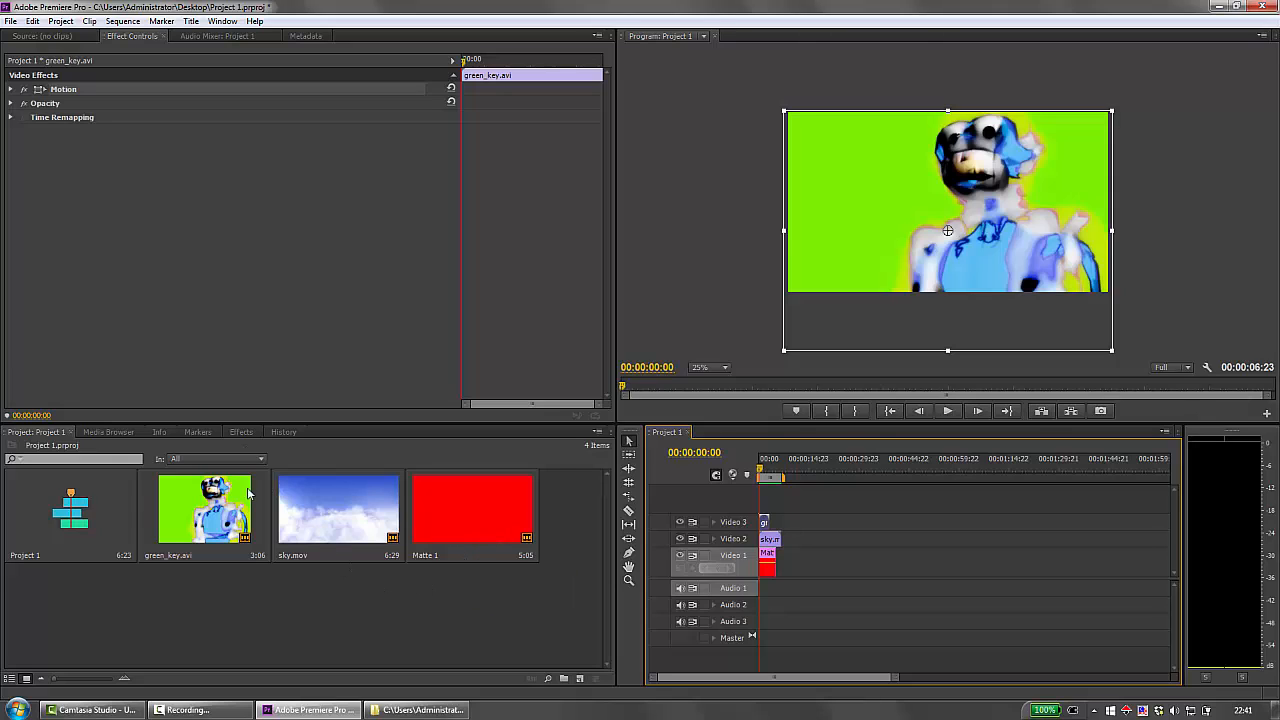
click(241, 432)
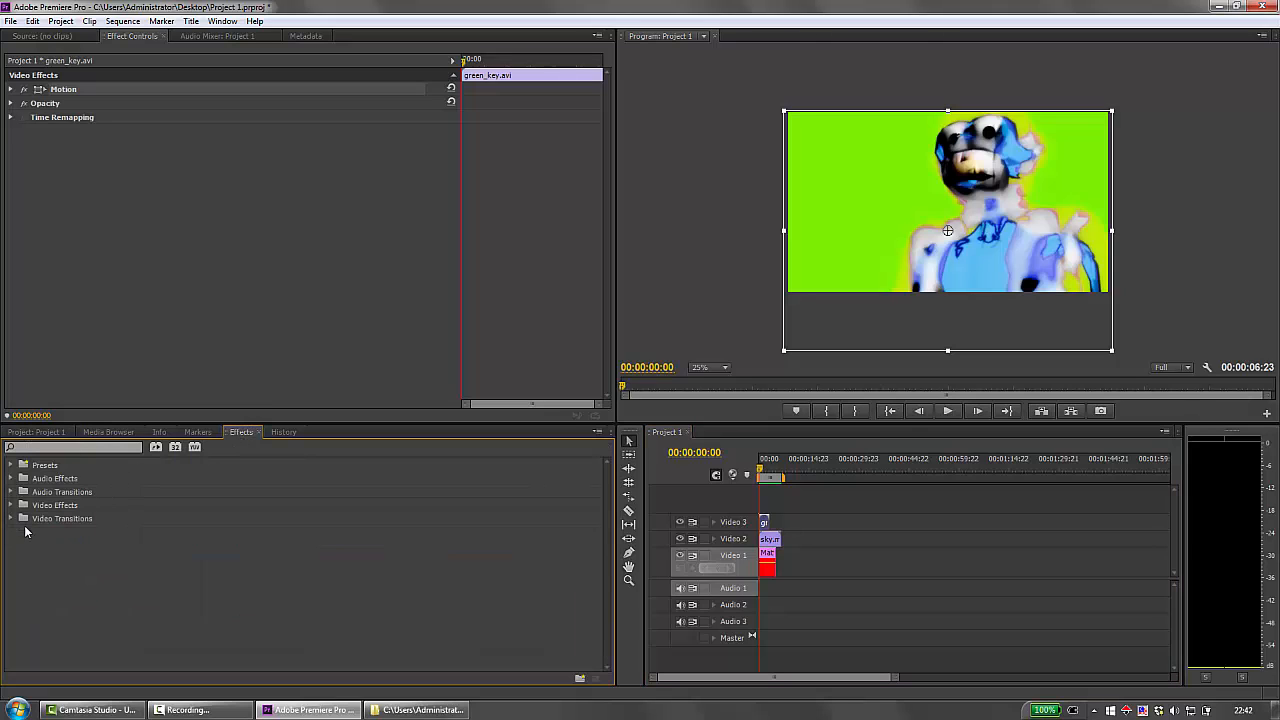
click(9, 505)
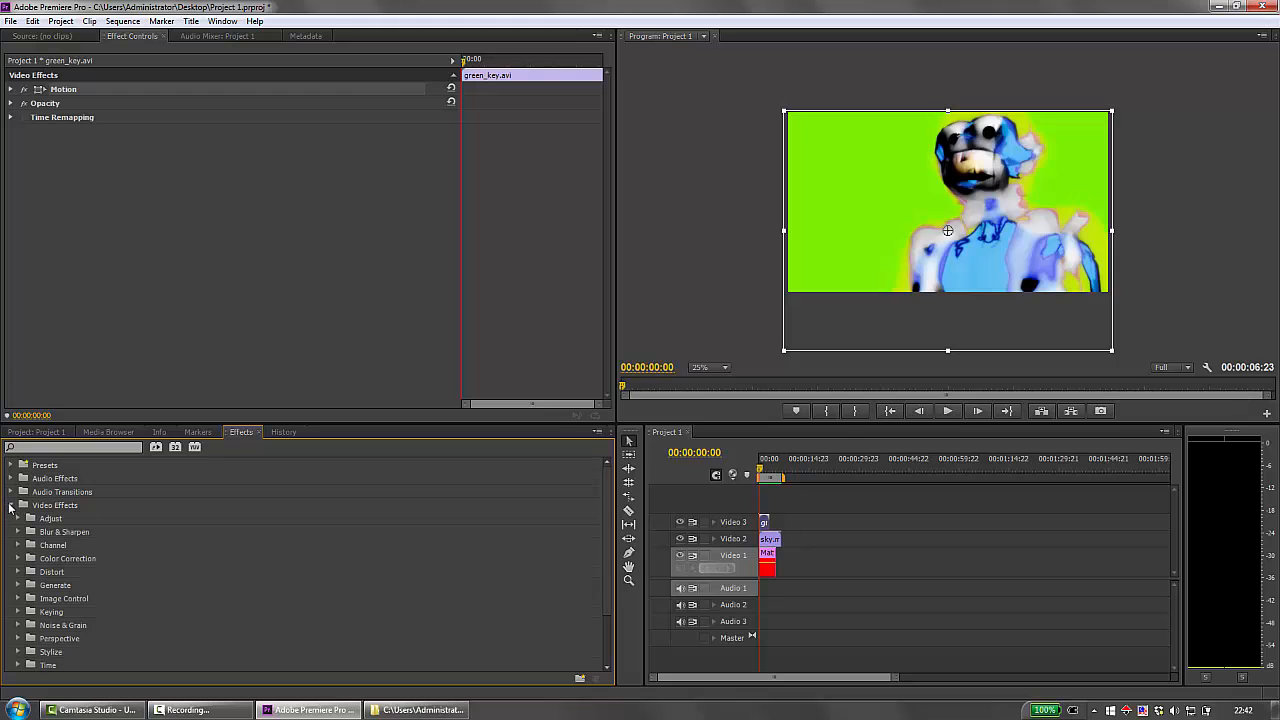
scroll(605, 525, down, 1)
scroll(605, 525, down, 4)
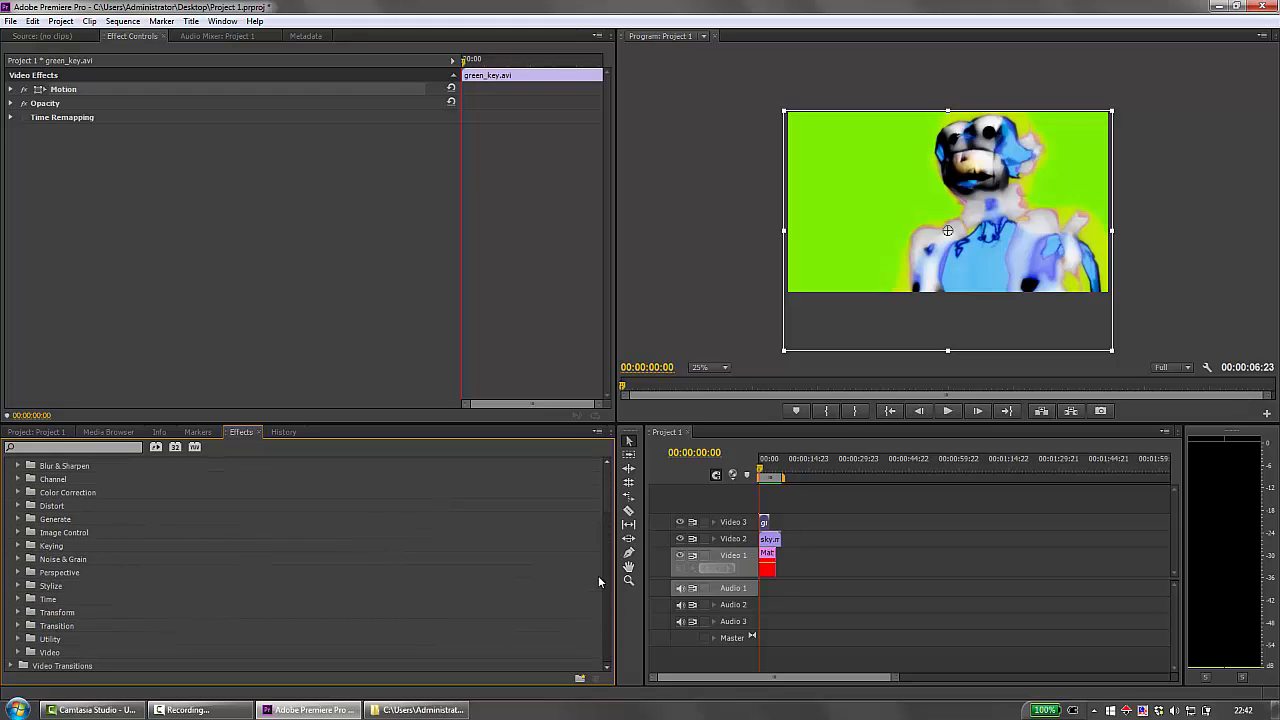
click(18, 546)
scroll(596, 563, down, 5)
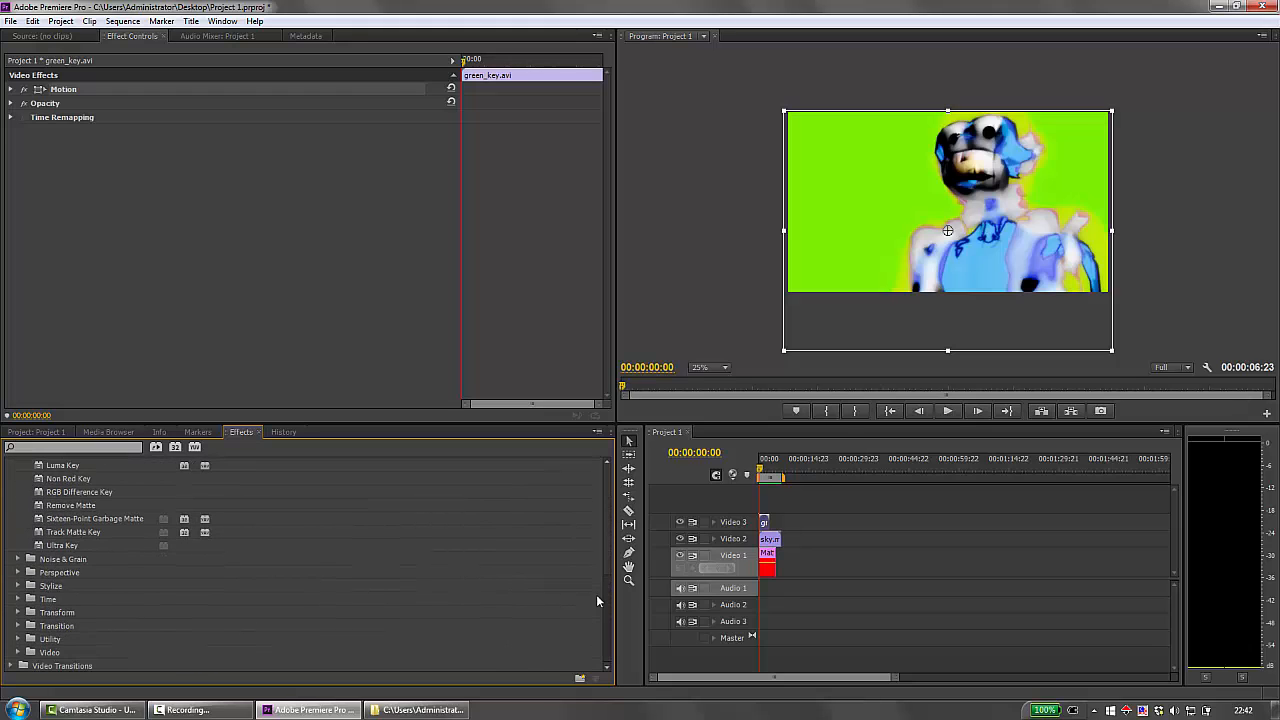
click(76, 546)
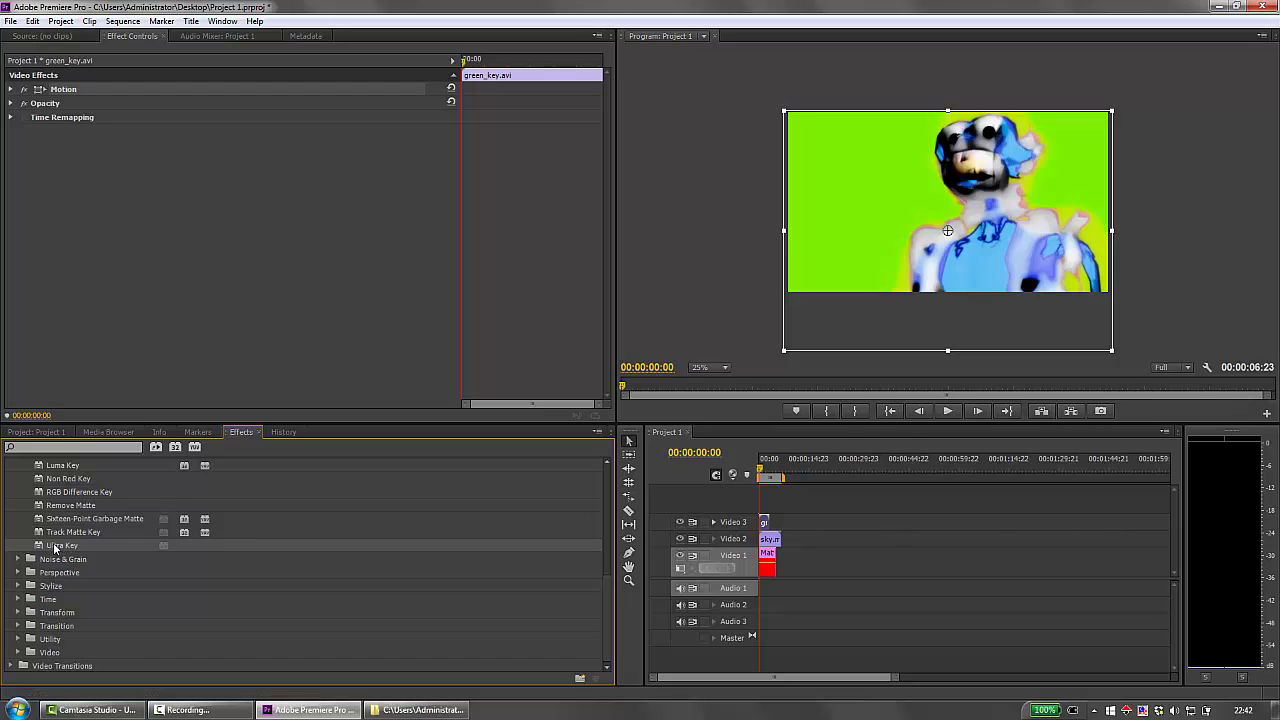
drag(56, 548, 765, 522)
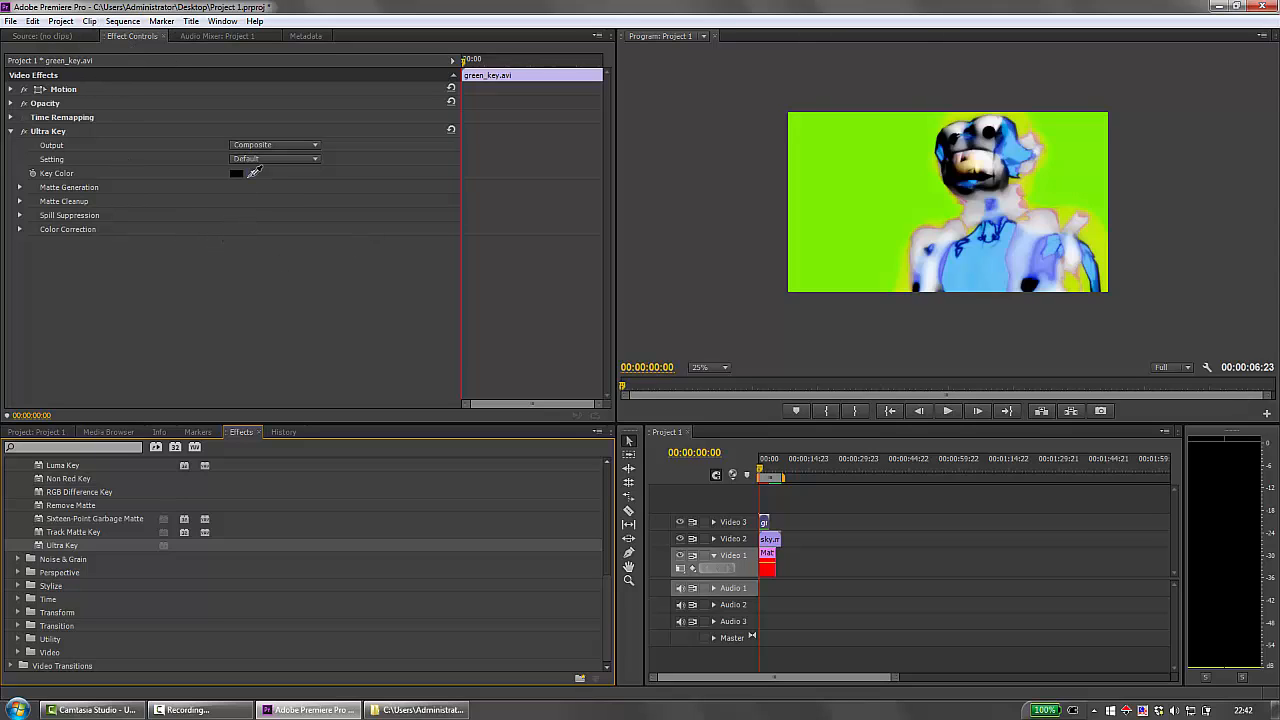
Sample the clip's green background as the Ultra Key colour, and set Matte Generation to Transparency 30, Highlight 0 and Shadow 25.
click(254, 172)
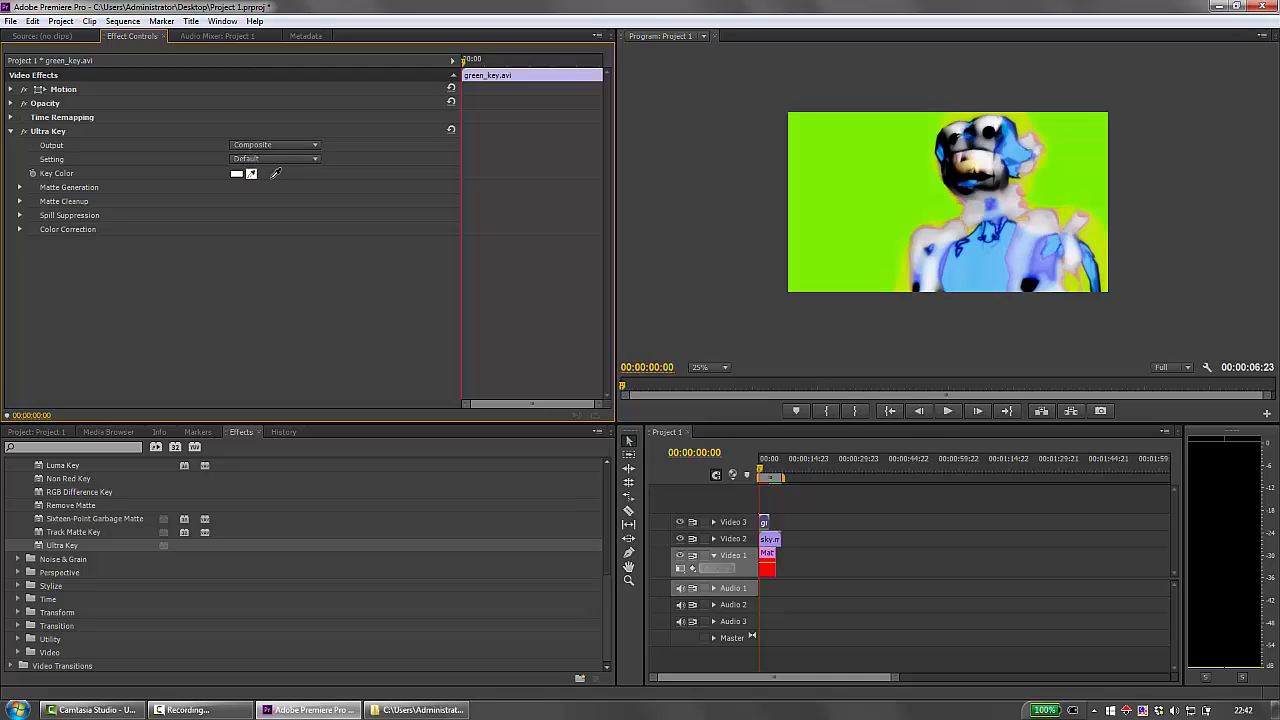
drag(276, 173, 832, 153)
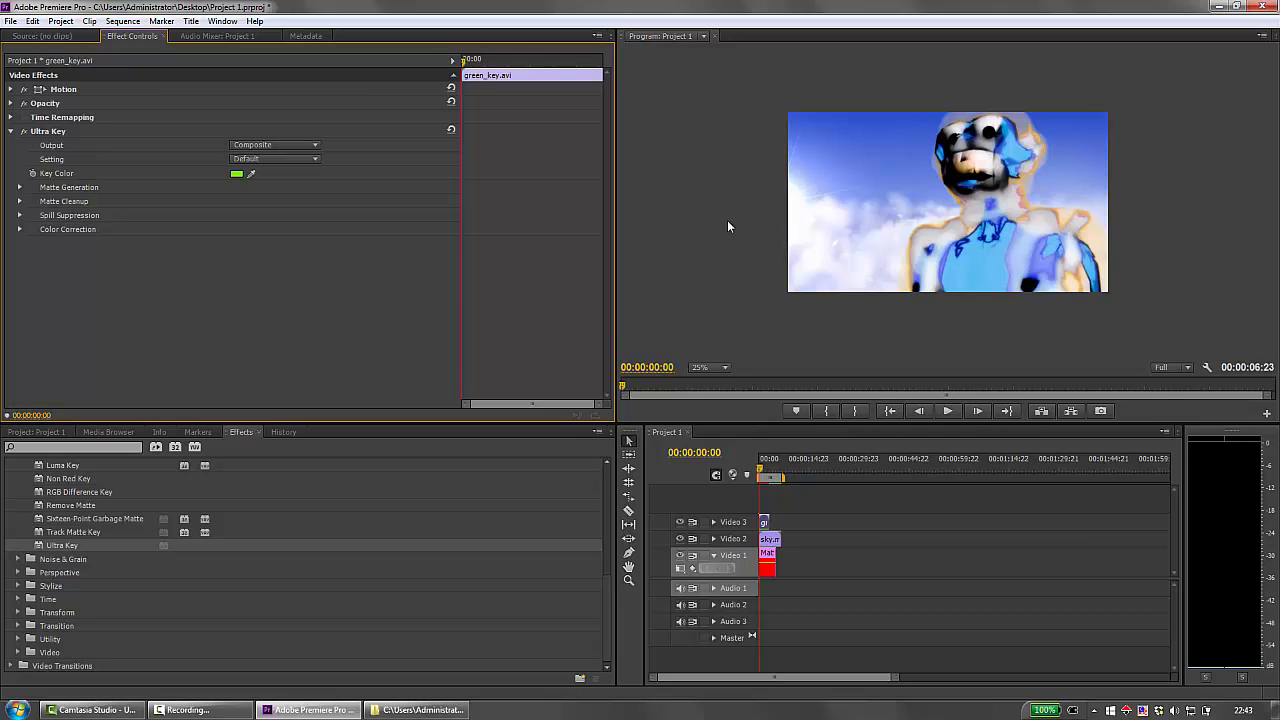
click(20, 189)
click(20, 189)
click(18, 188)
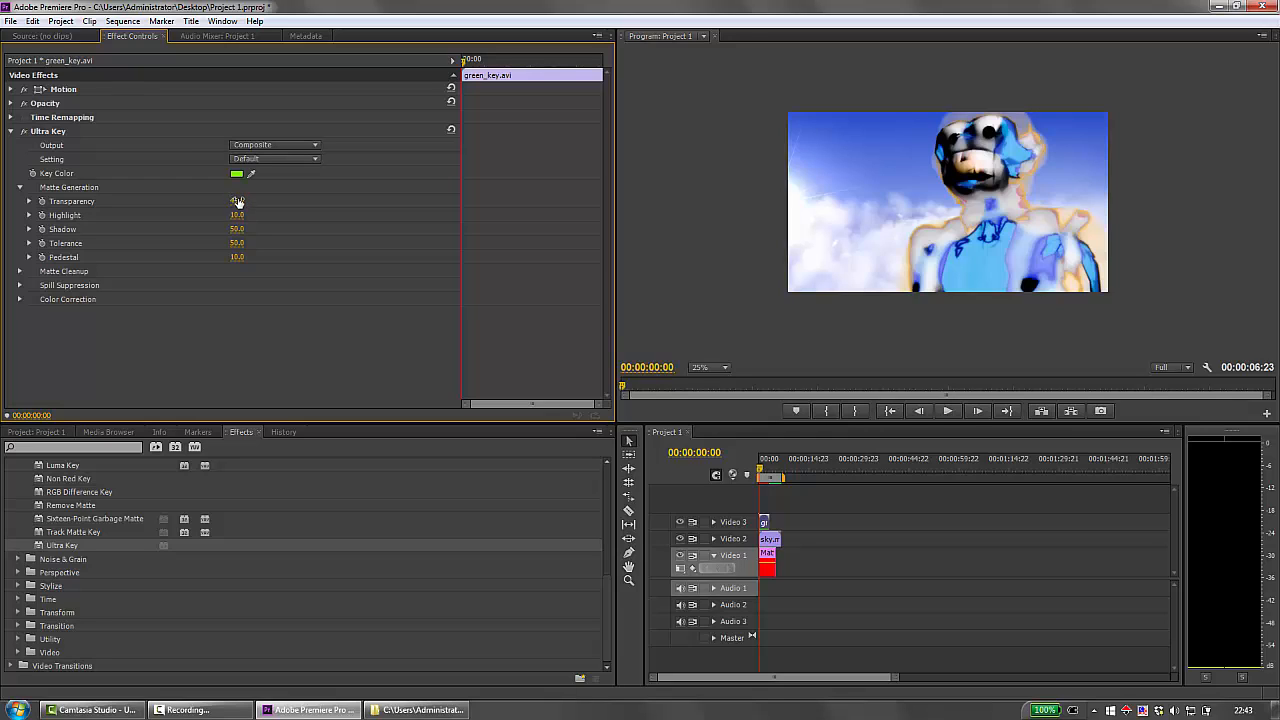
mouse_move(237, 201)
mouse_down()
mouse_move(222, 201)
mouse_move(229, 216)
mouse_up()
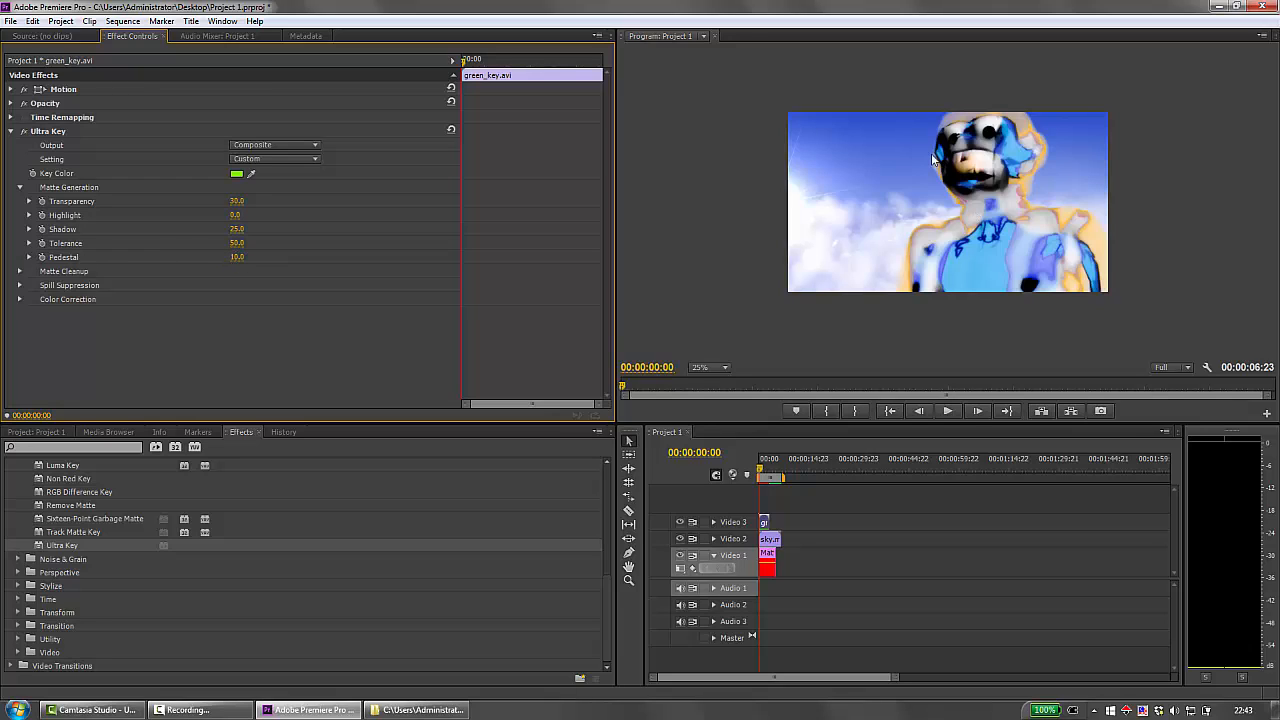
Hide the sky track Video 2 to expose the red matte, and set the Matte Generation Pedestal to 100.
click(725, 368)
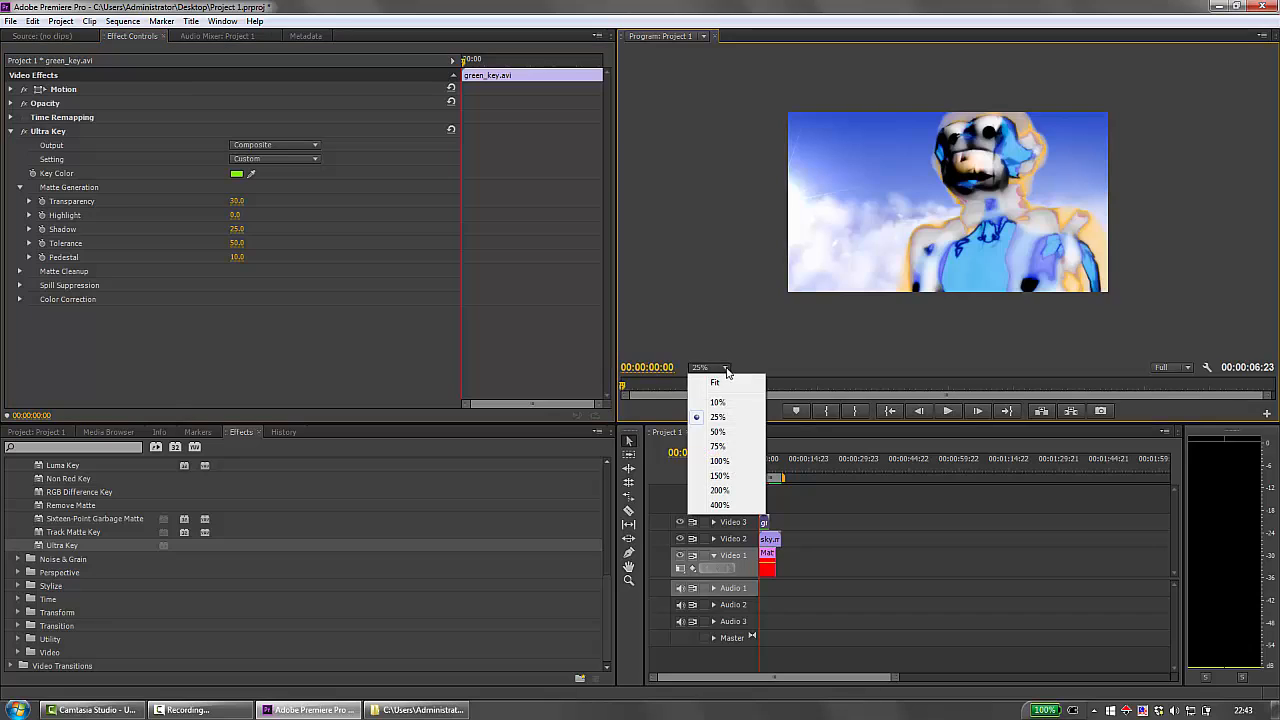
click(722, 447)
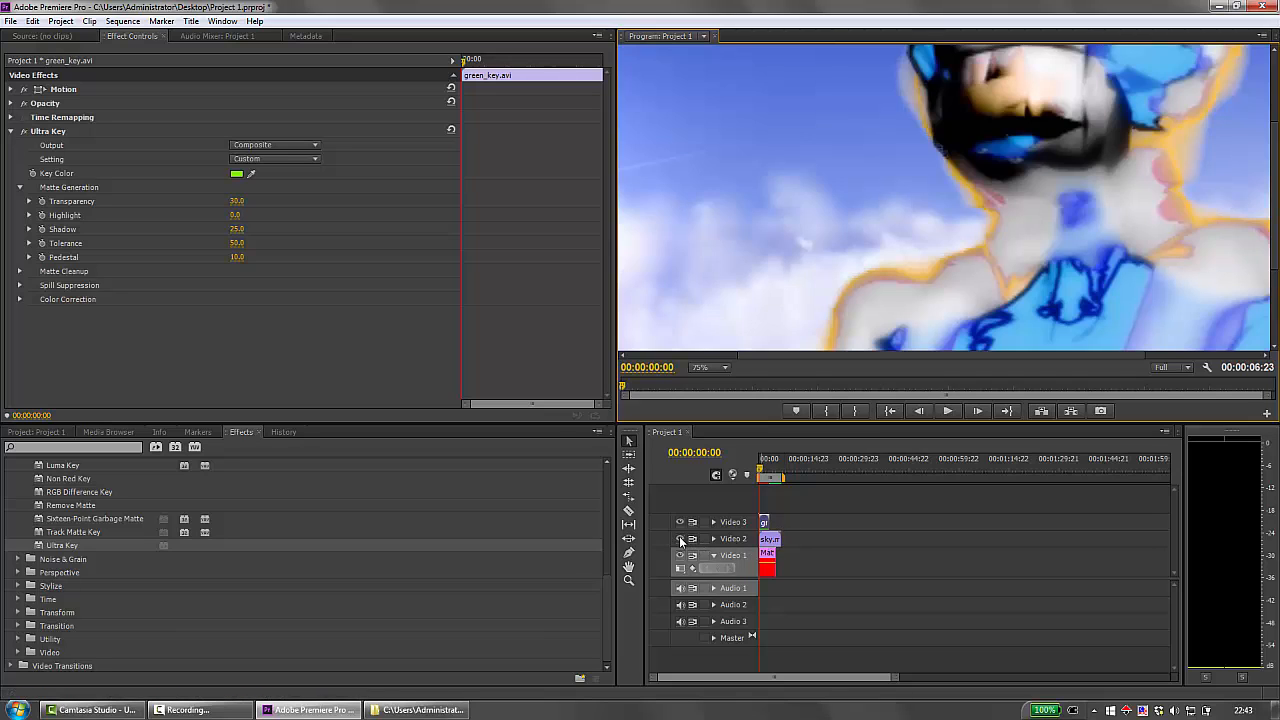
click(680, 539)
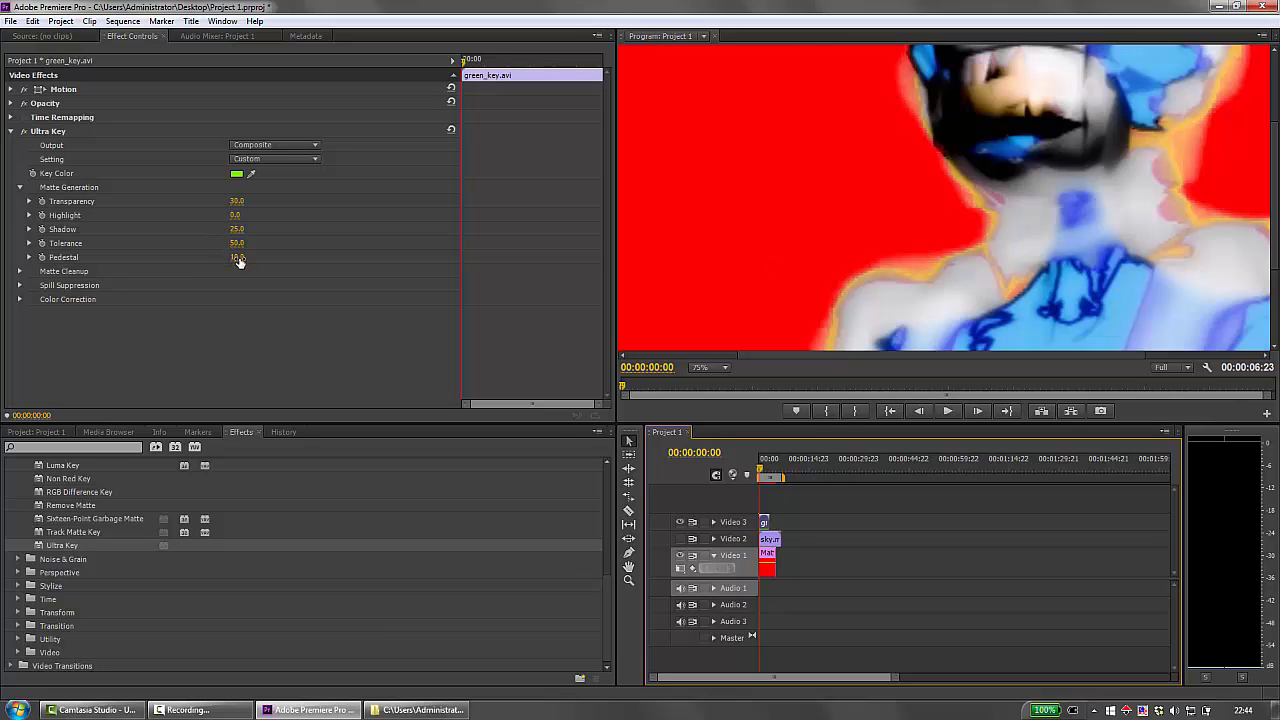
drag(237, 258, 327, 258)
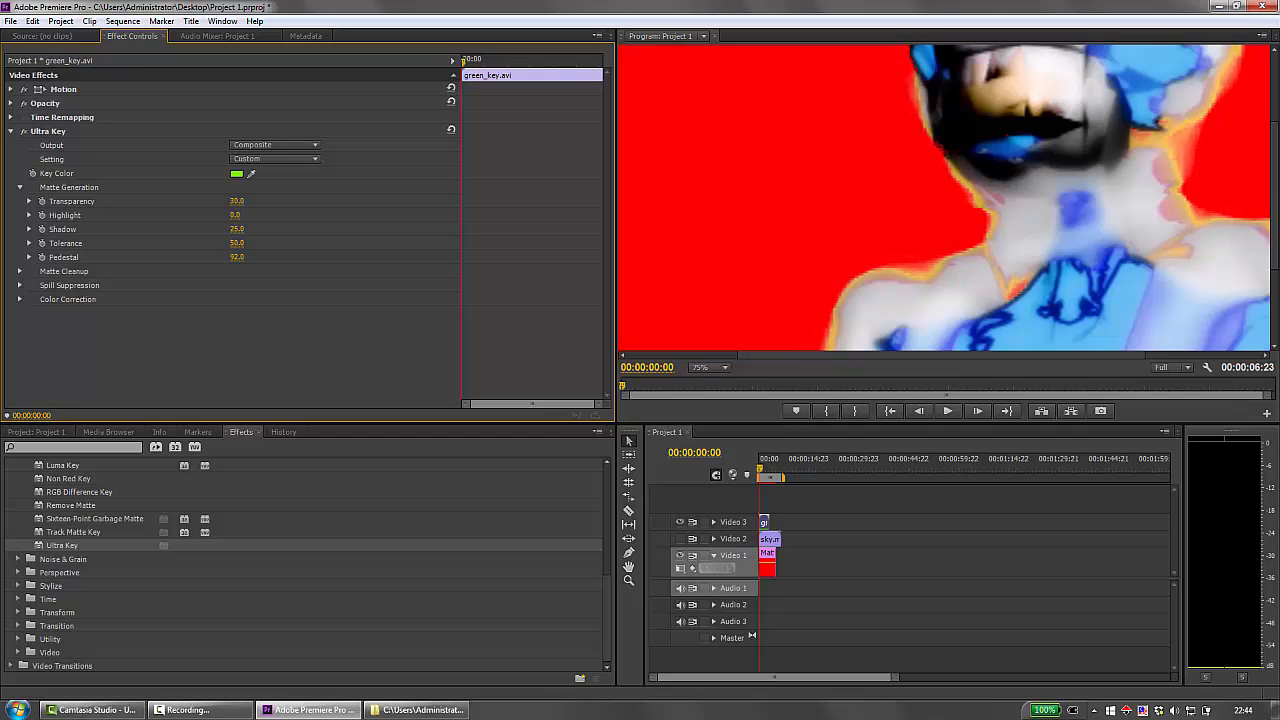
drag(240, 258, 250, 258)
Set the Ultra Key Matte Cleanup values to Choke 41, Soften 23 and Contrast 19.
click(20, 272)
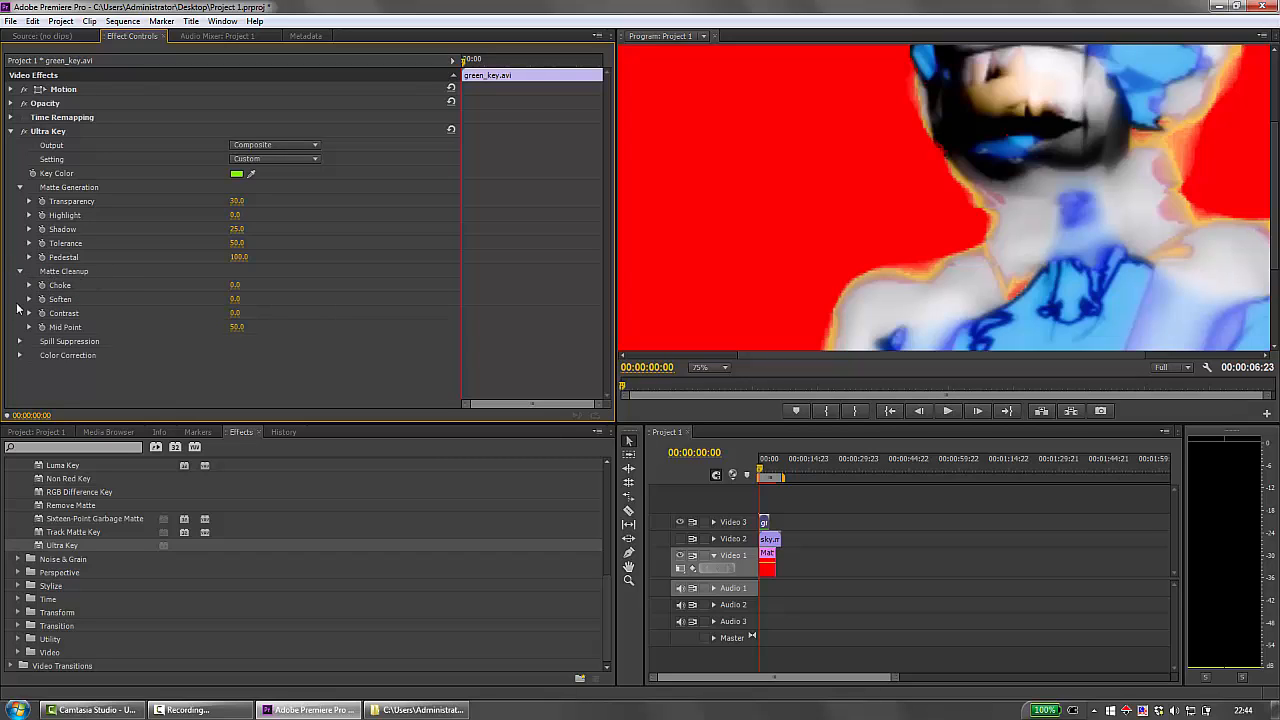
drag(237, 288, 277, 288)
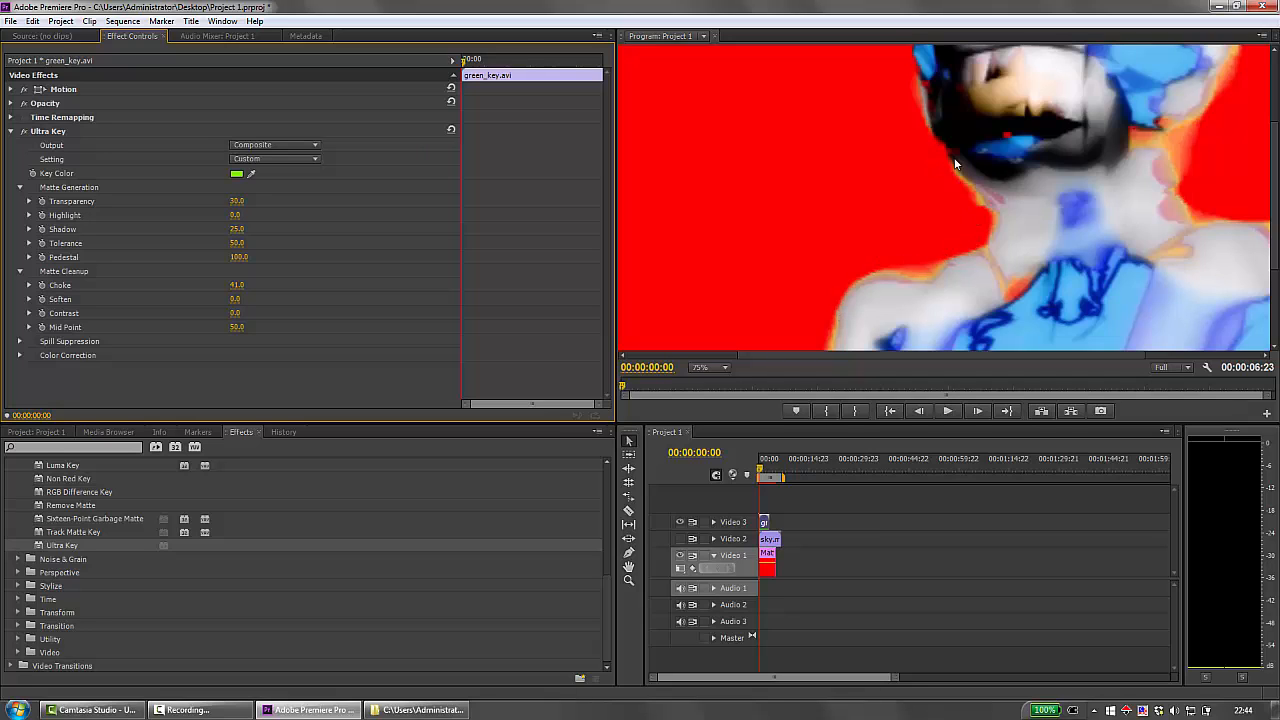
drag(236, 299, 259, 299)
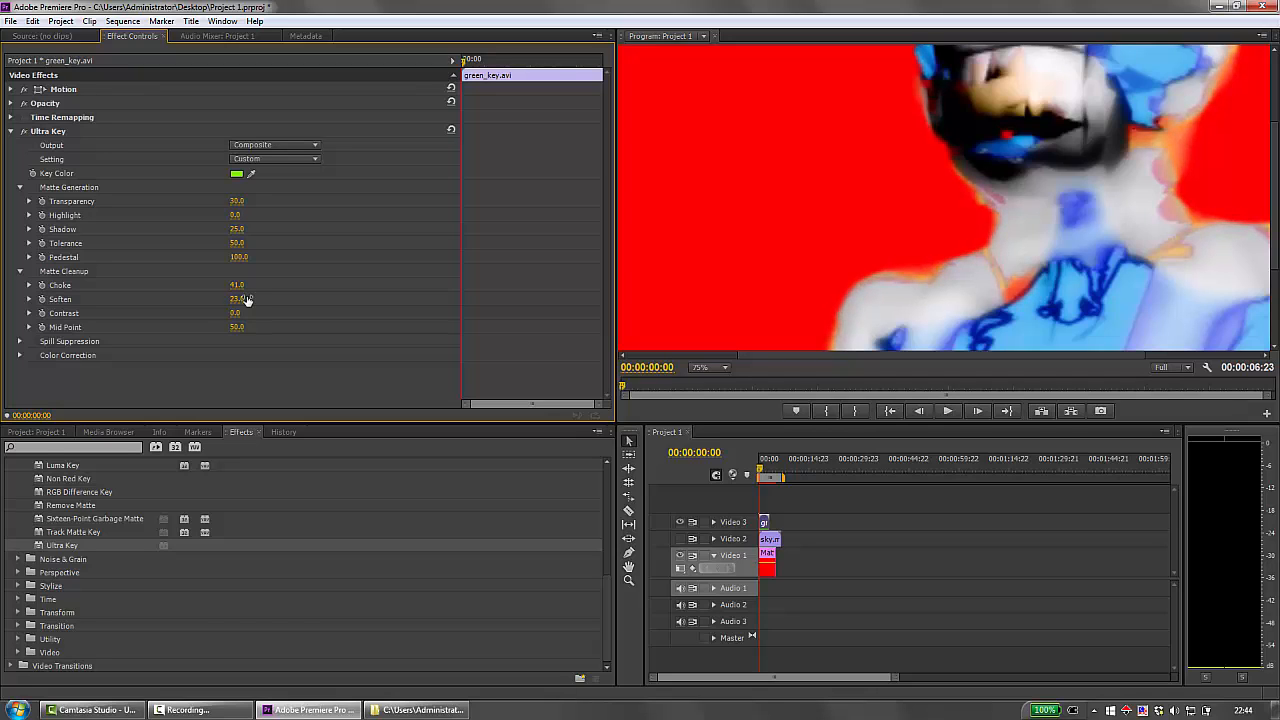
drag(234, 313, 236, 313)
Set the Luma value of the Ultra Key Spill Suppression to 56.
click(19, 341)
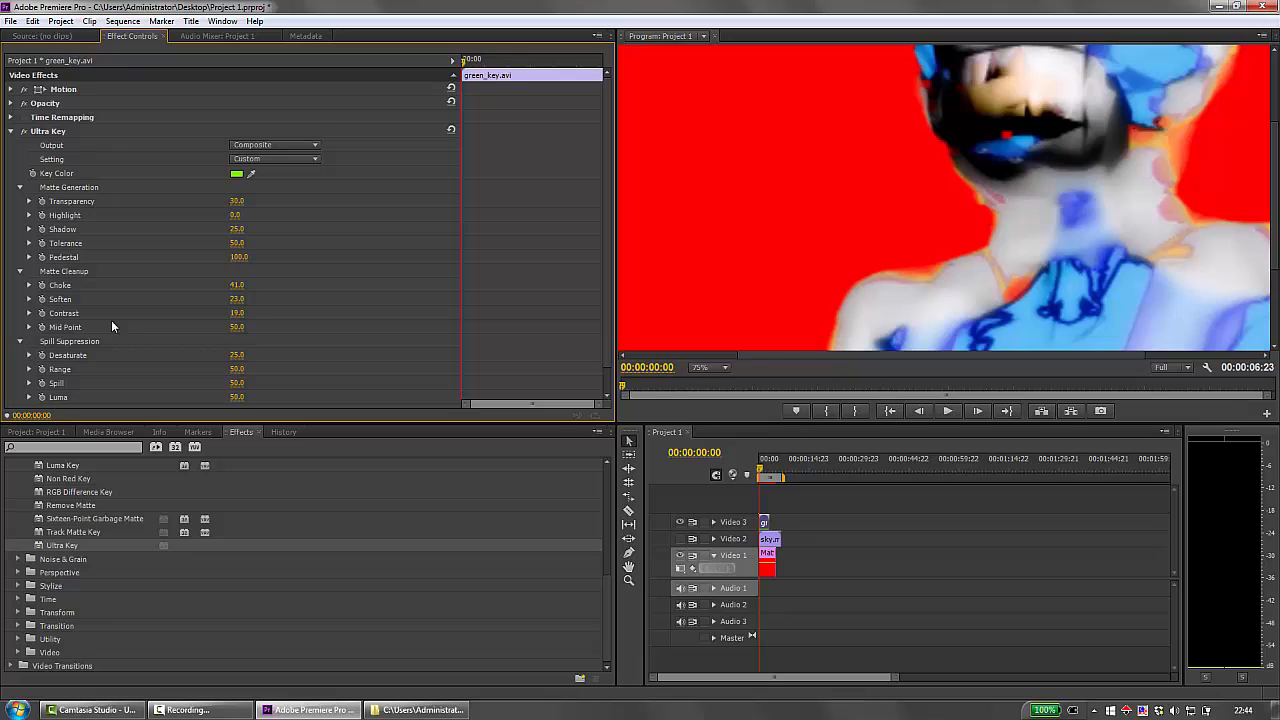
scroll(111, 320, down, 1)
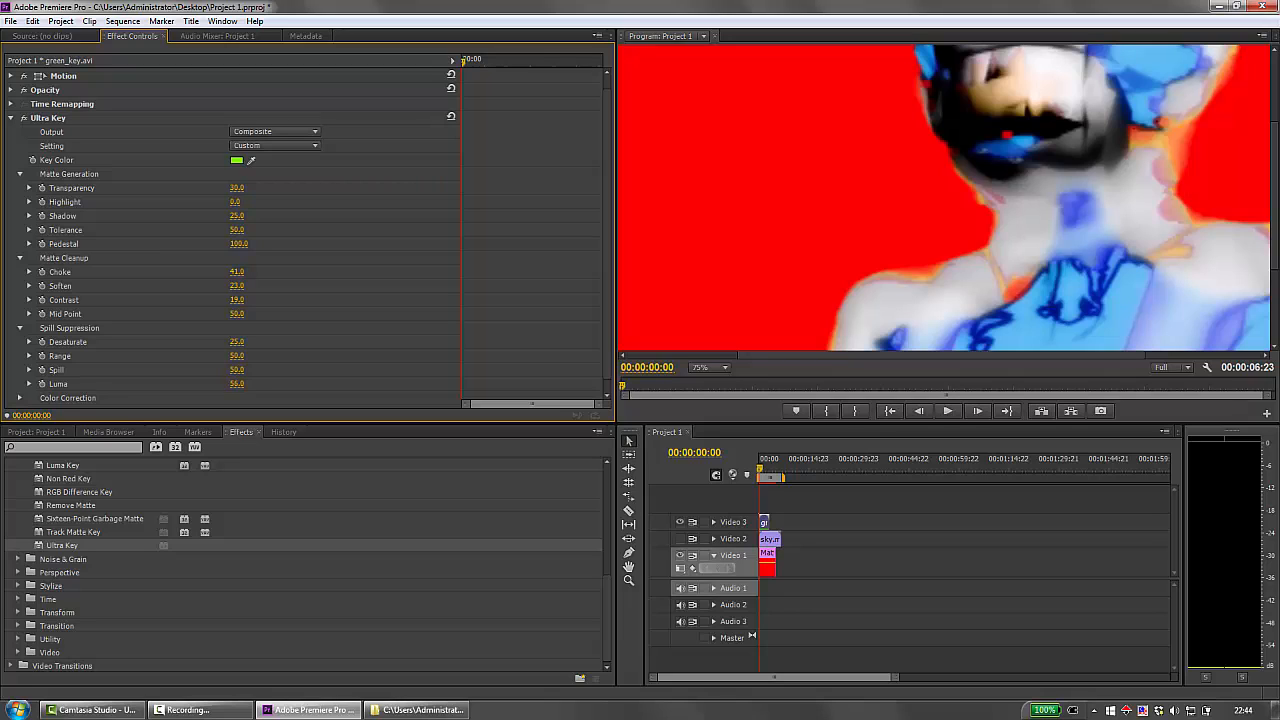
scroll(171, 292, down, 1)
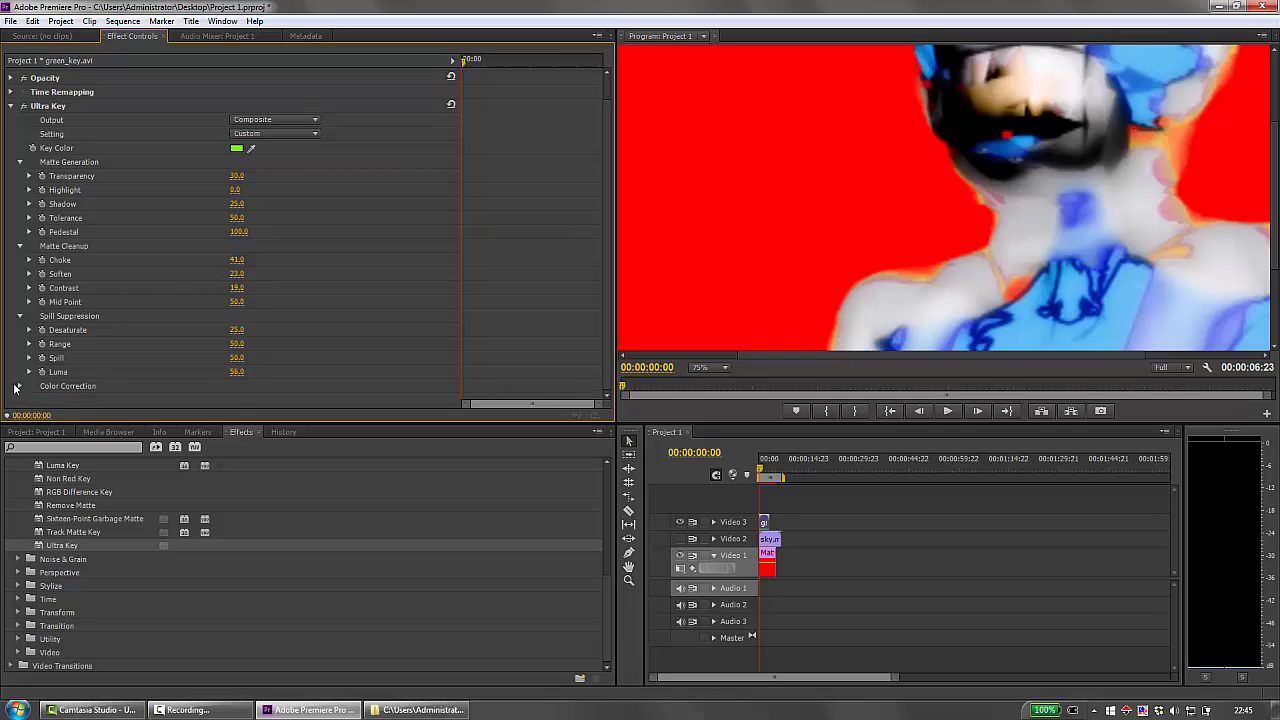
Set the Ultra Key Color Correction to Saturation 106 and Hue -23.
scroll(60, 330, down, 2)
scroll(71, 307, down, 1)
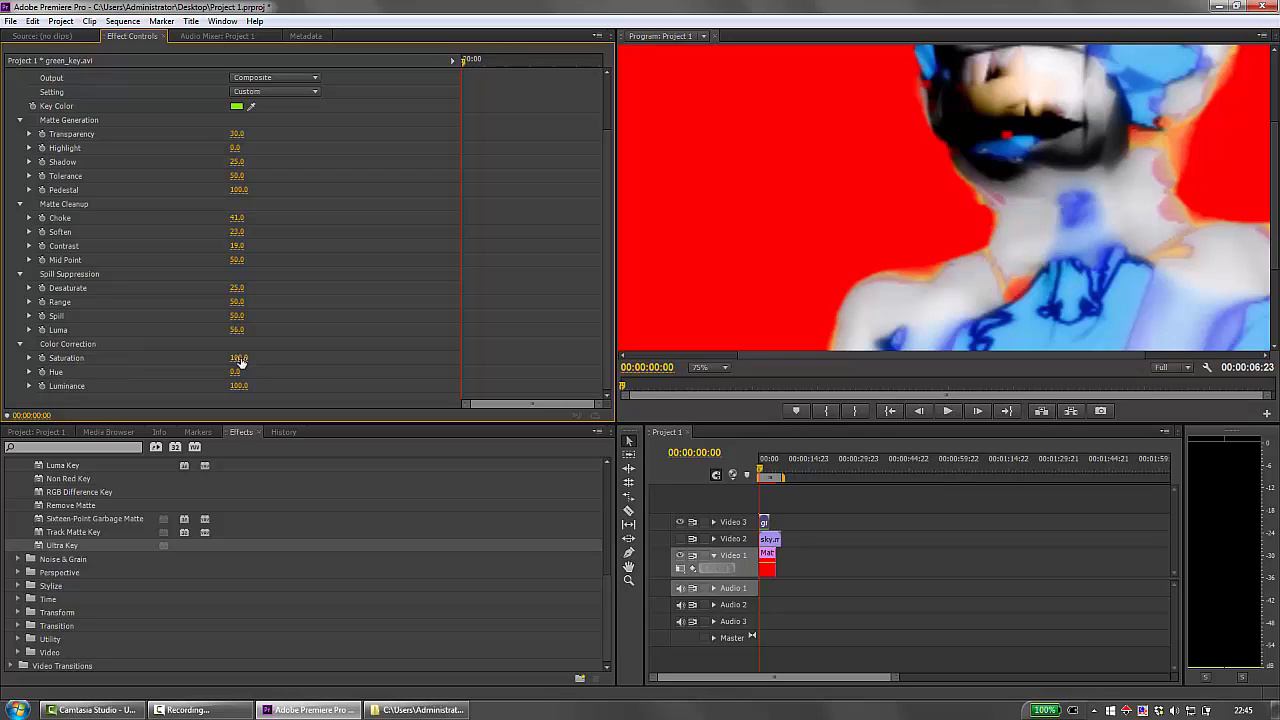
drag(239, 359, 248, 359)
mouse_move(234, 373)
mouse_down()
mouse_move(250, 373)
mouse_move(211, 373)
mouse_up()
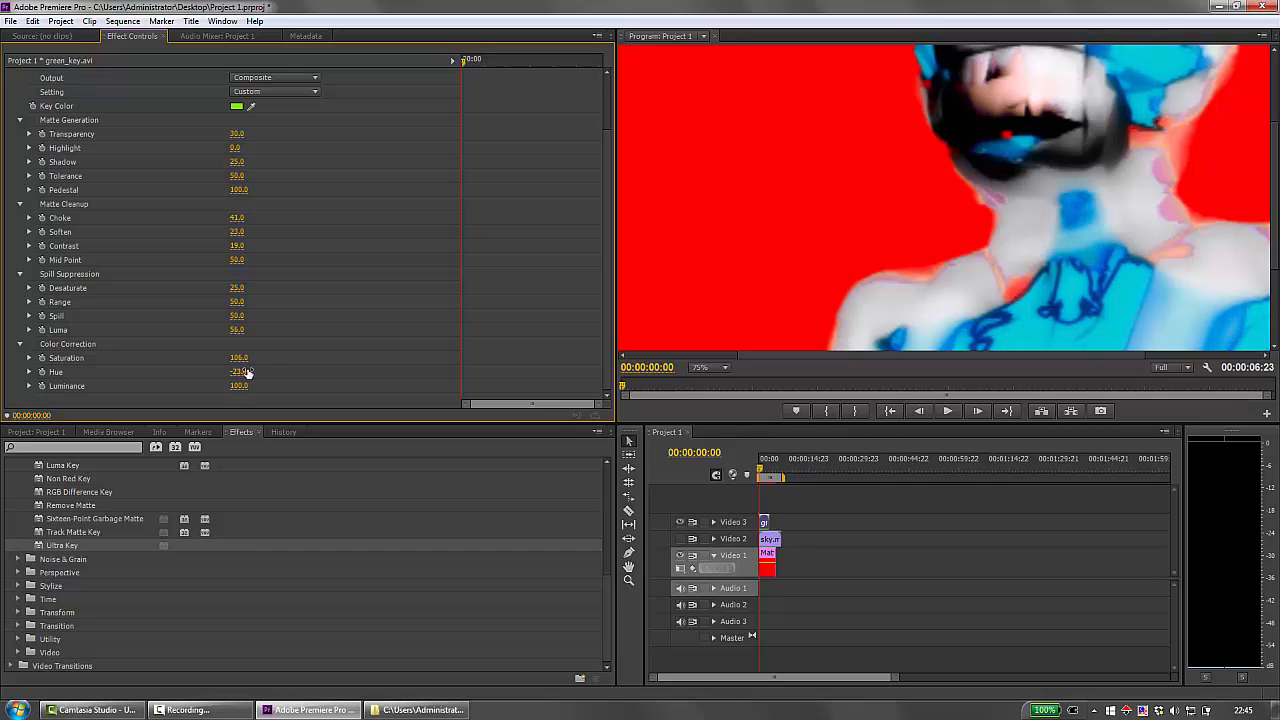
Change the Color Correction Hue to -42 and Luminance to 110 while viewing the program preview at 50%.
click(716, 367)
click(717, 402)
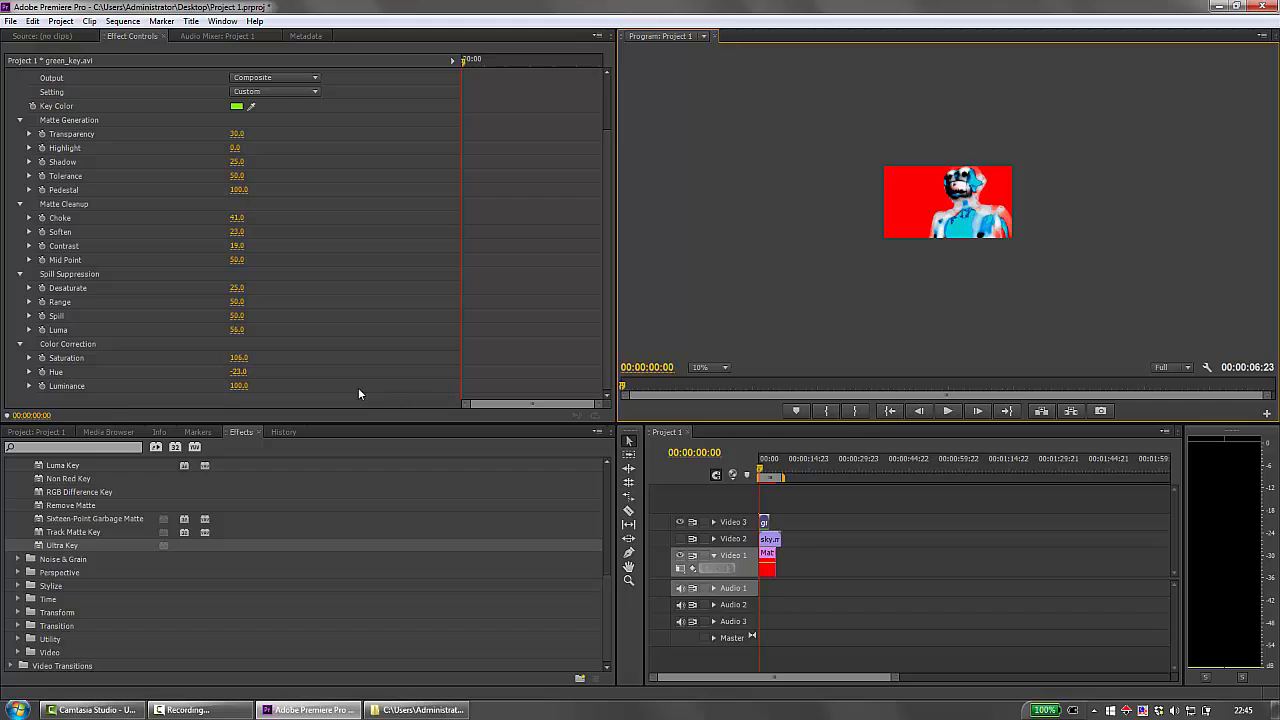
click(725, 368)
click(723, 438)
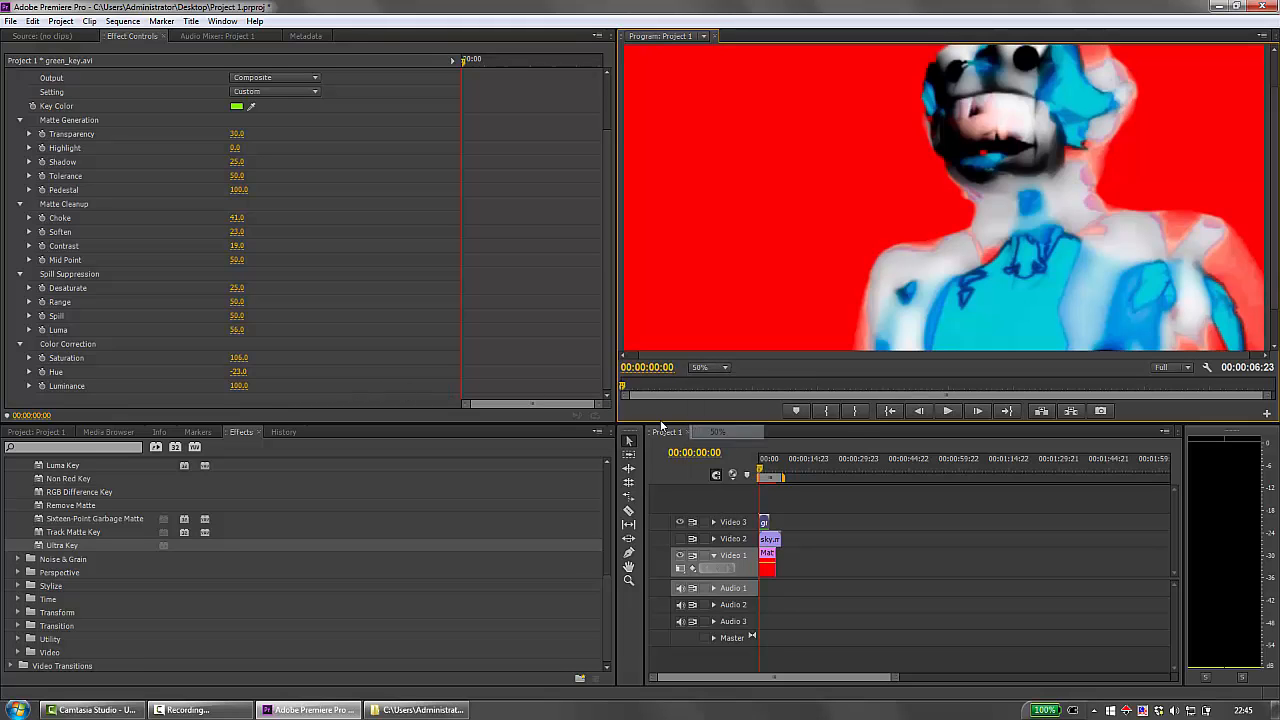
drag(236, 372, 186, 372)
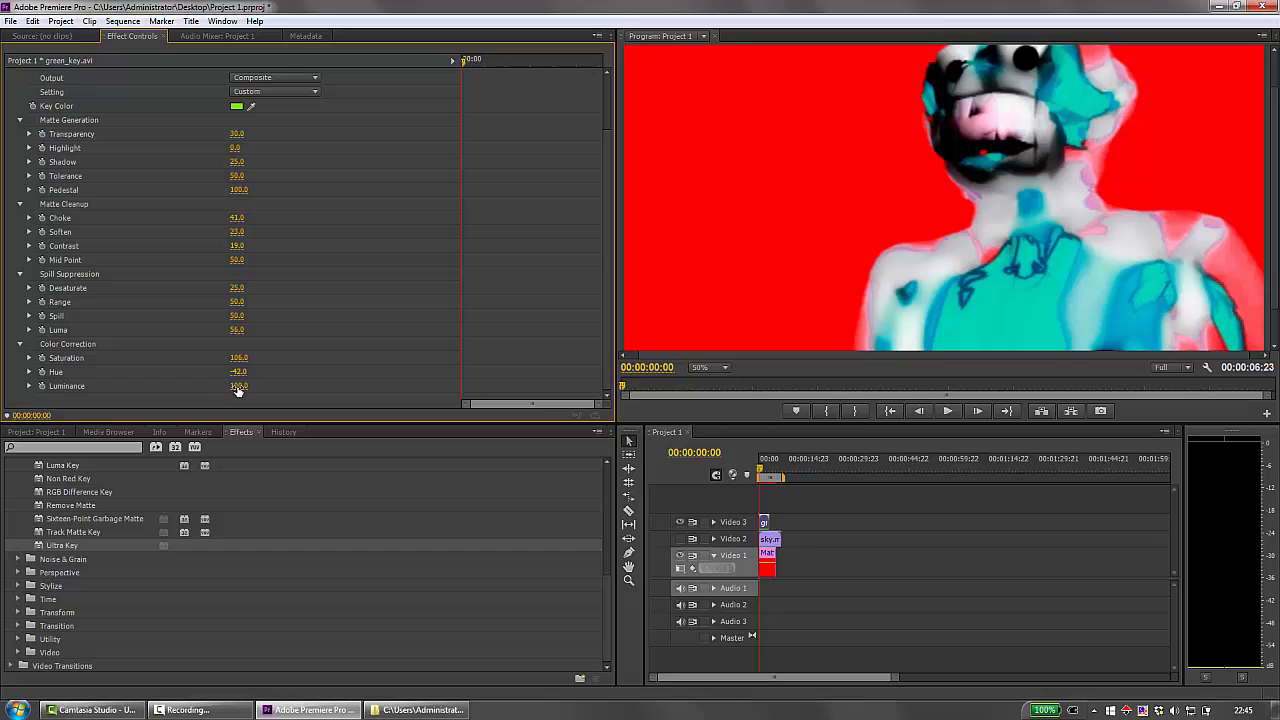
mouse_move(238, 387)
mouse_down()
mouse_move(289, 387)
mouse_move(231, 387)
mouse_move(244, 387)
mouse_up()
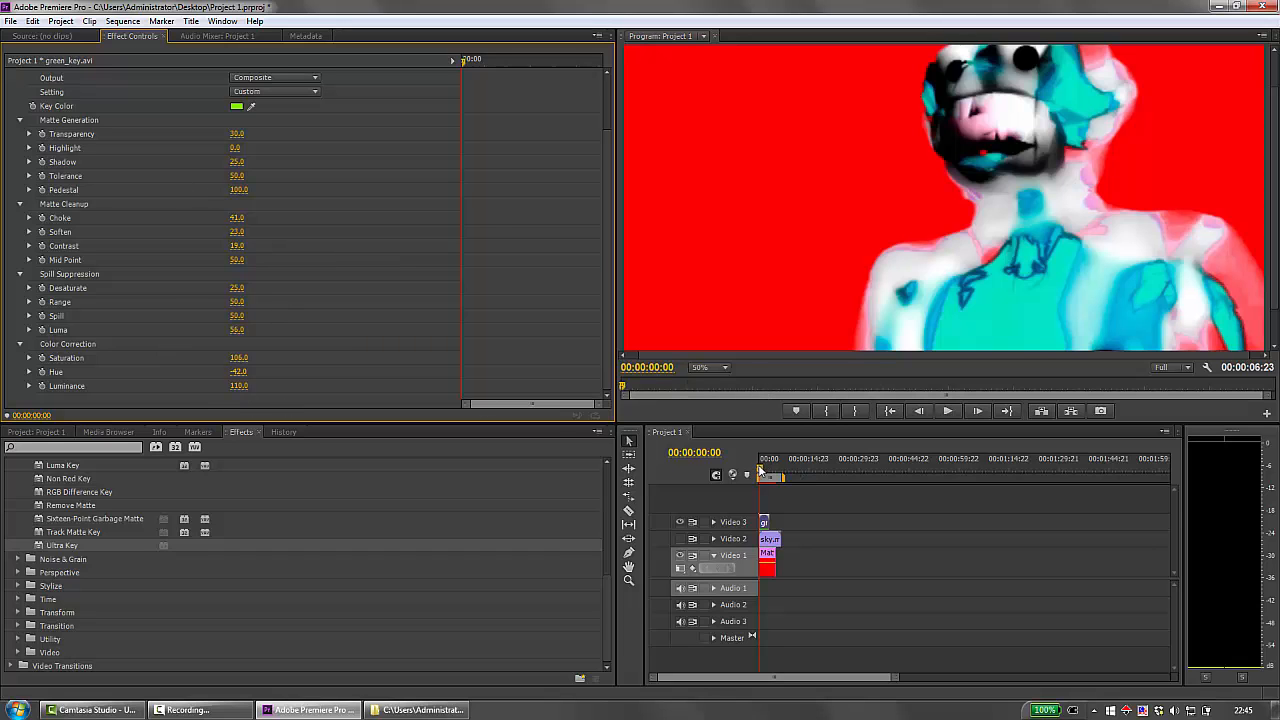
Scrub through the keyed clip against the red matte, and switch visibility from the Video 1 matte to the Video 2 sky.
drag(761, 470, 766, 471)
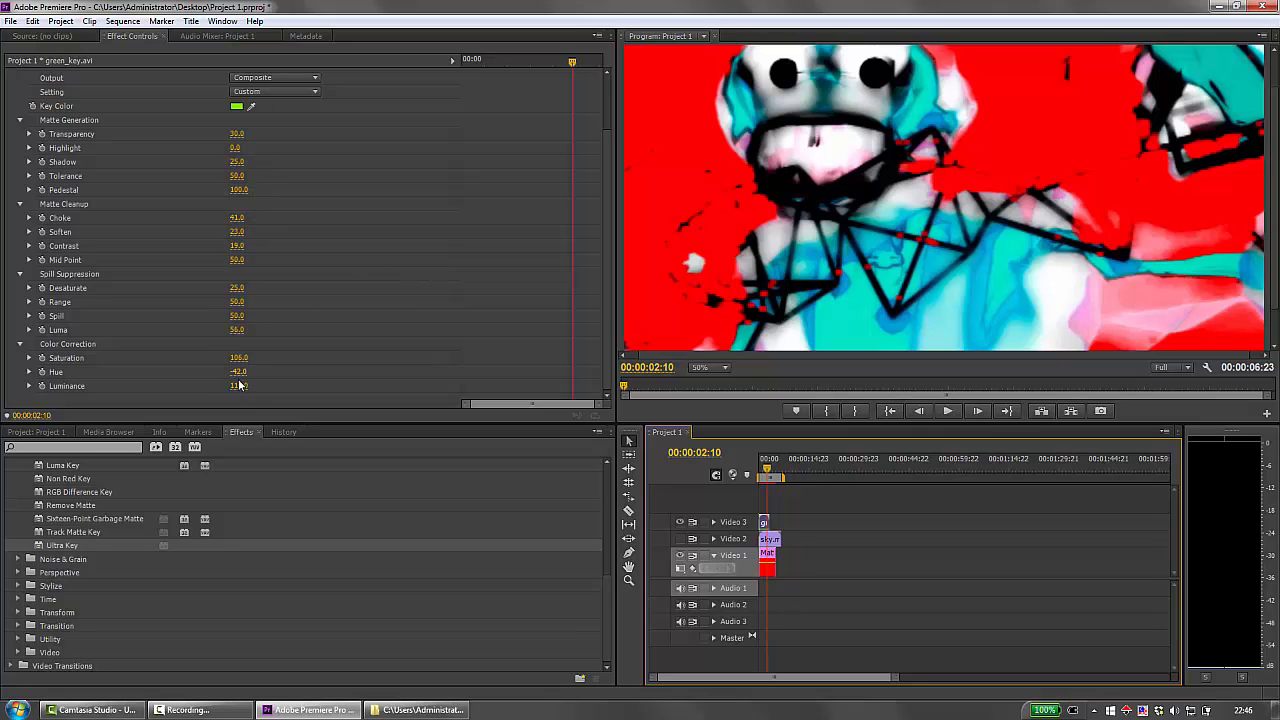
drag(769, 470, 762, 474)
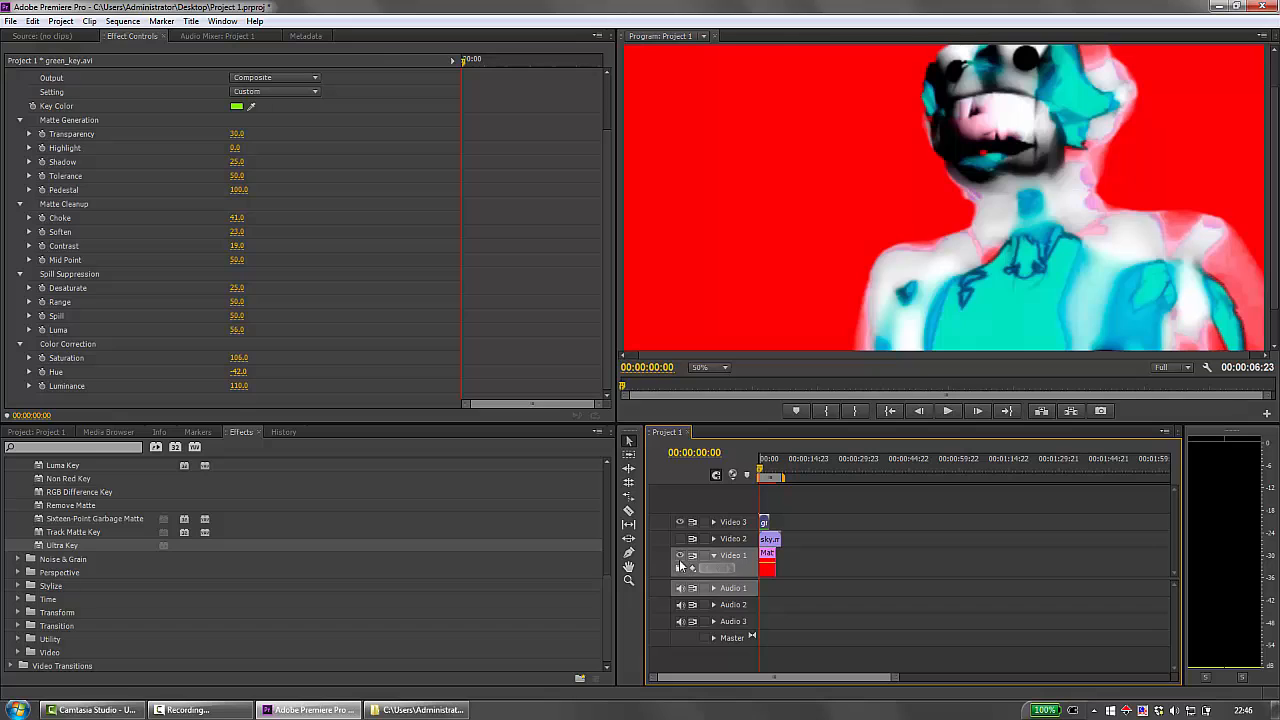
click(679, 556)
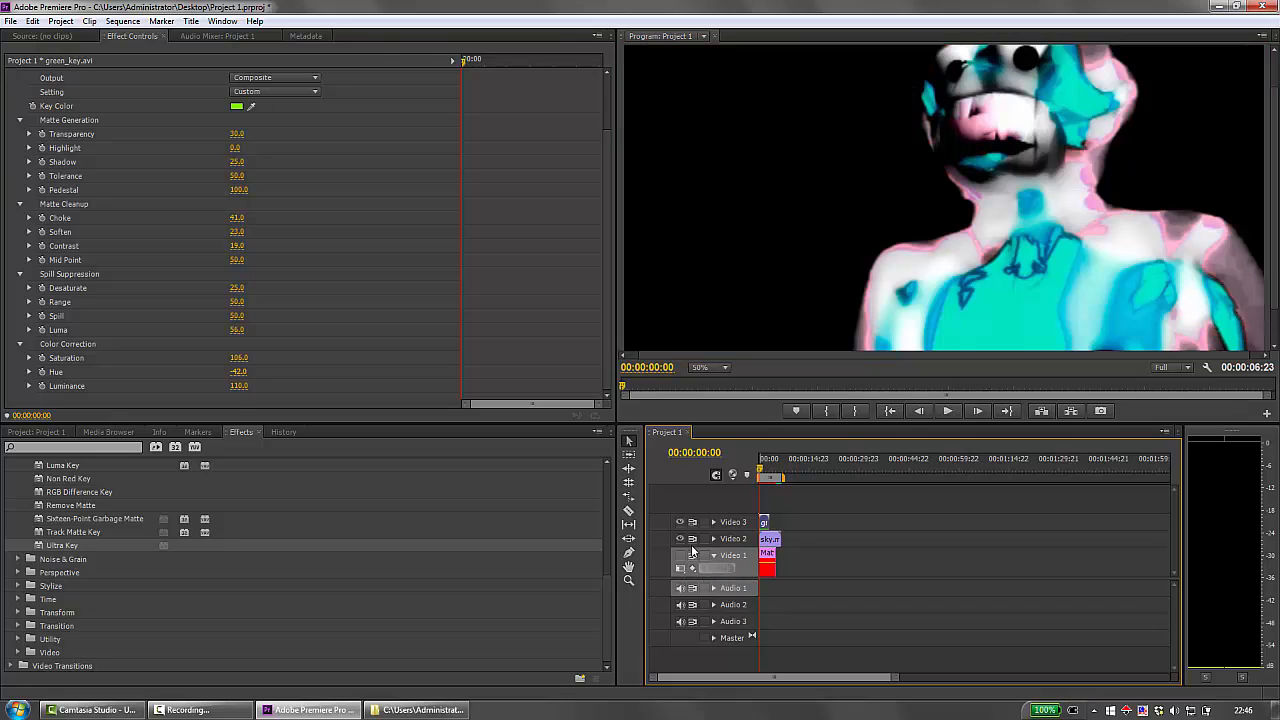
Play the sequence from the start at 25% preview size to check the keyed robot over the sky.
click(712, 367)
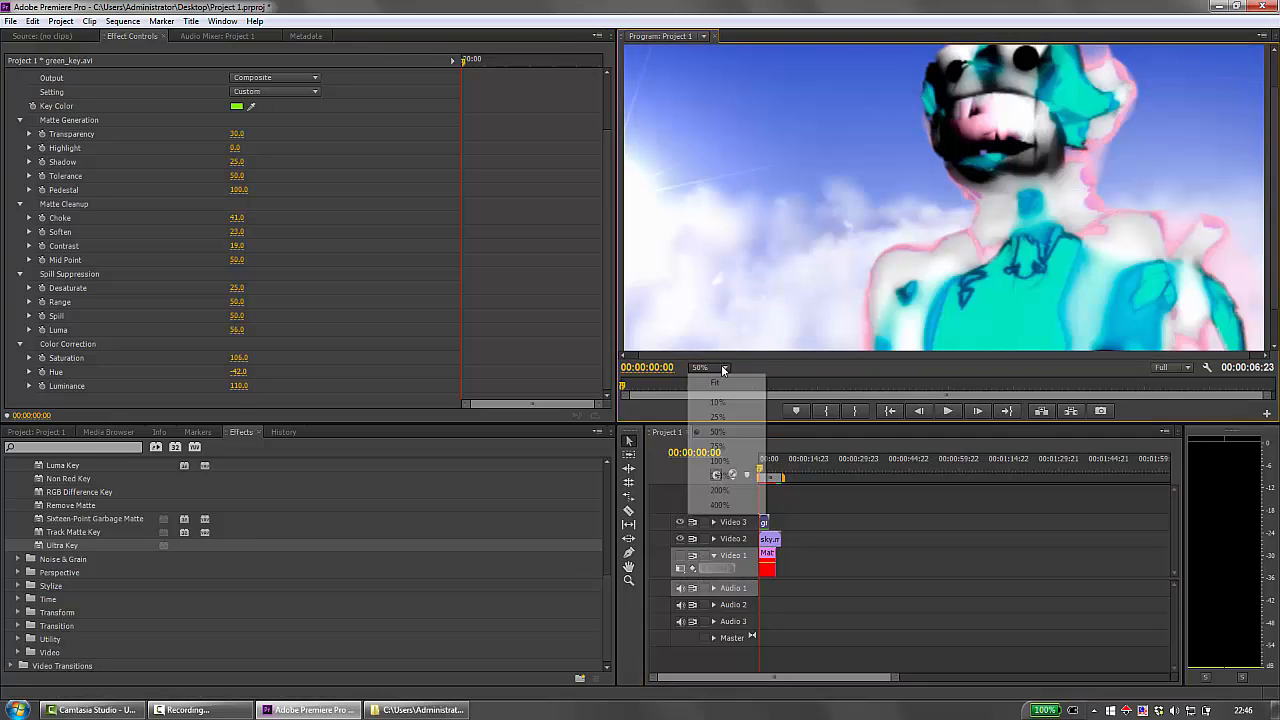
click(718, 417)
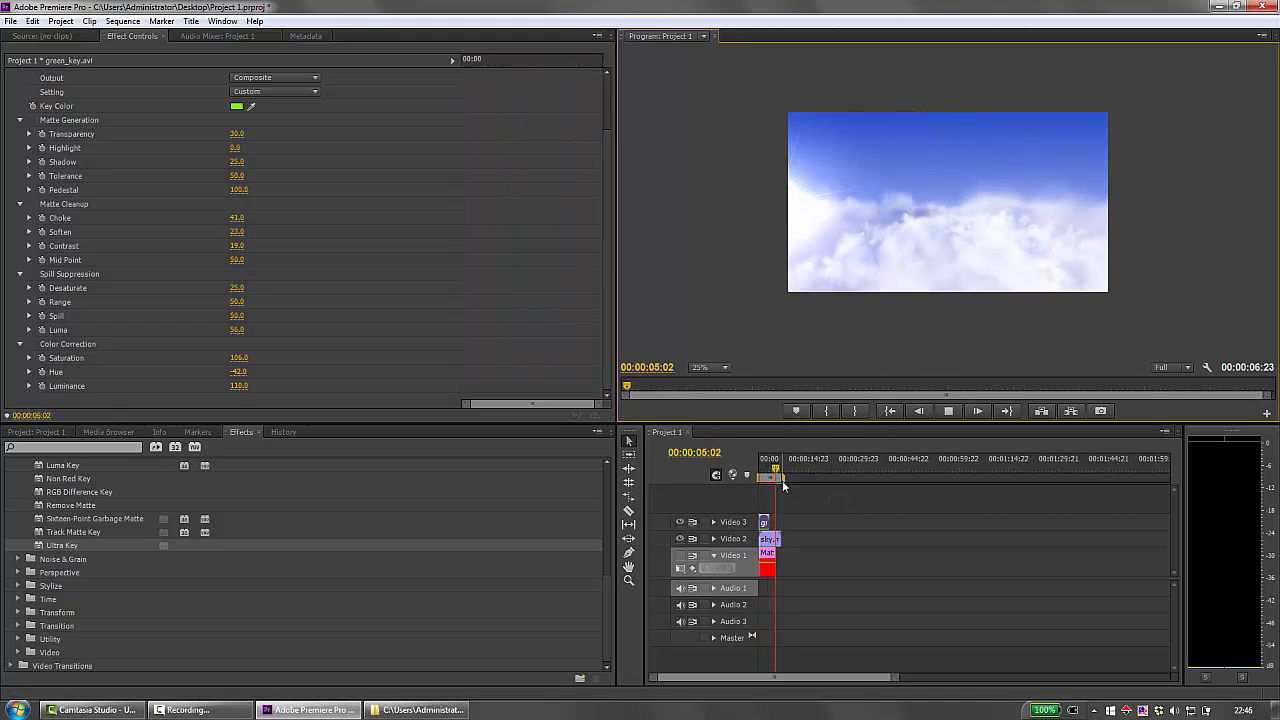
click(946, 411)
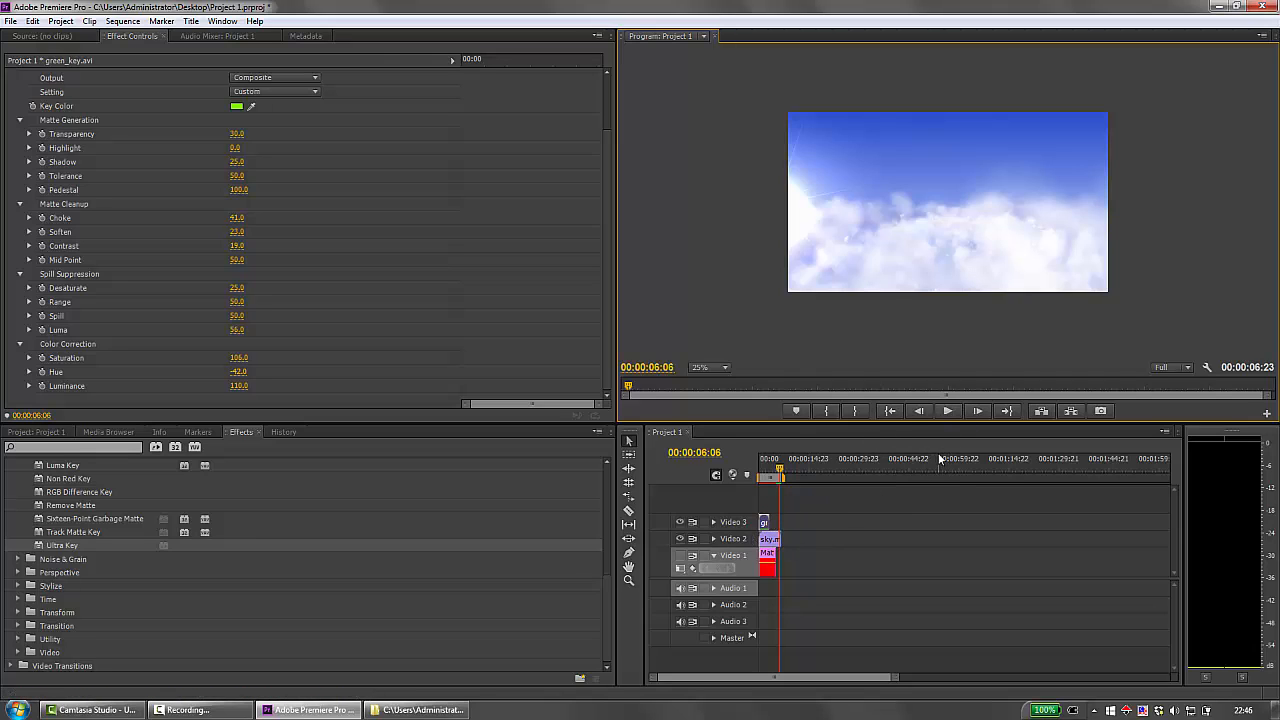
drag(779, 469, 749, 466)
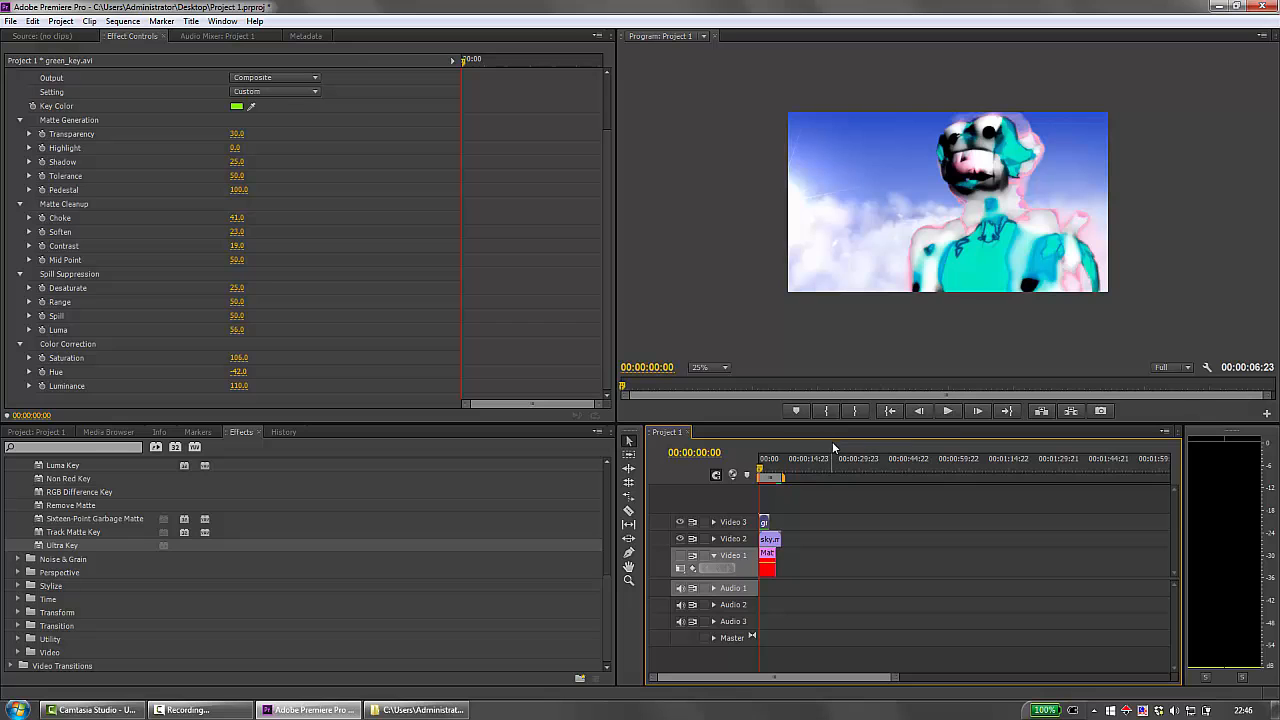
click(949, 412)
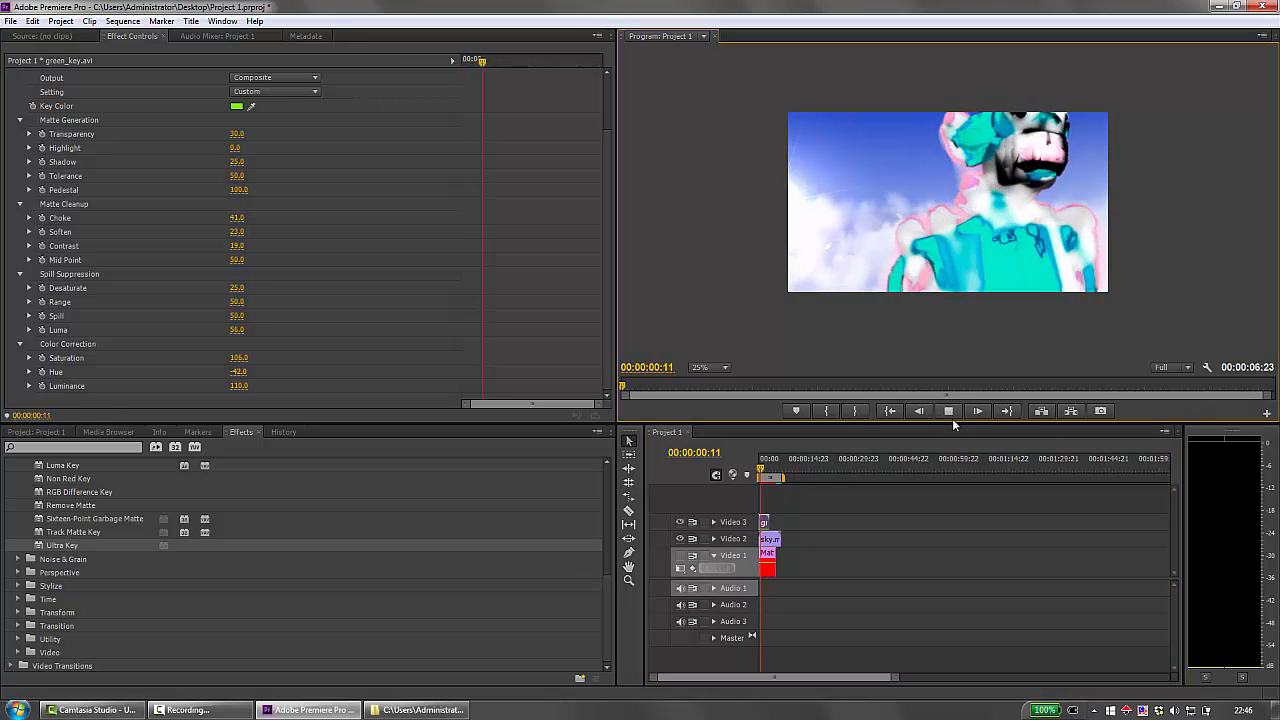